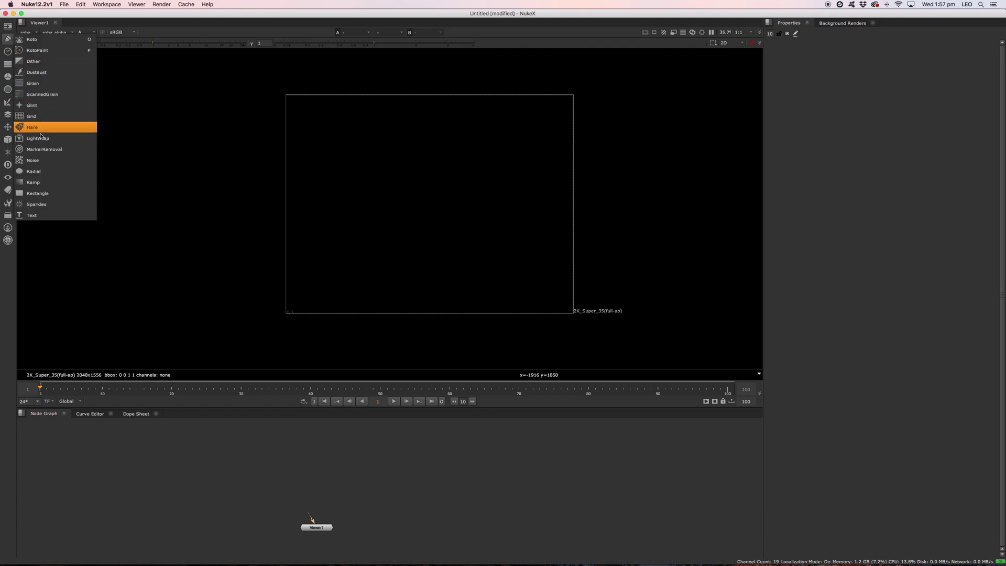
Add a Noise node to the node graph, connect it to the Viewer, and position it above the Viewer node
left_click(37, 161)
left_click_drag(435, 453, 385, 465)
left_click_drag(318, 526, 390, 464)
left_click_drag(396, 461, 382, 465)
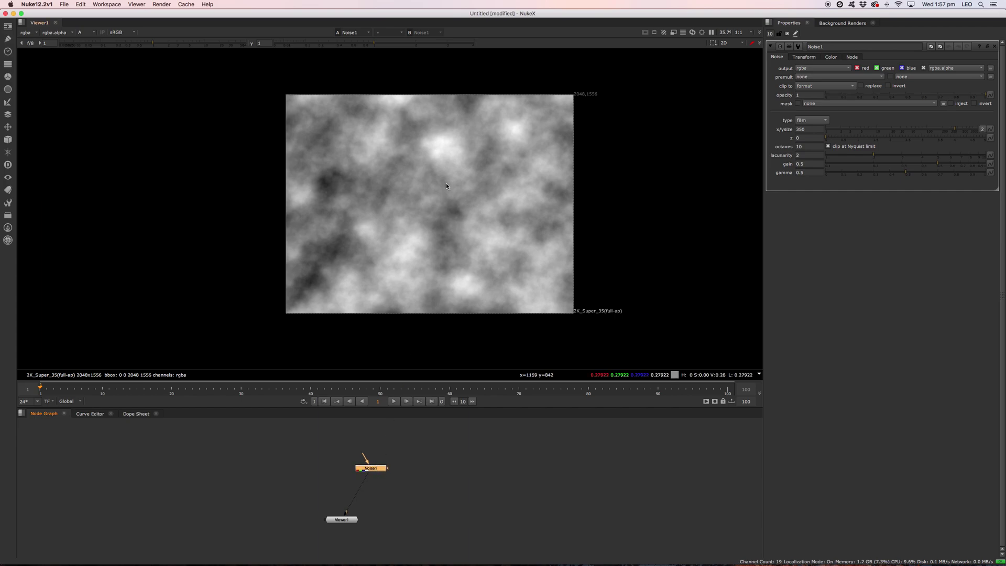
left_click_drag(377, 472, 398, 468)
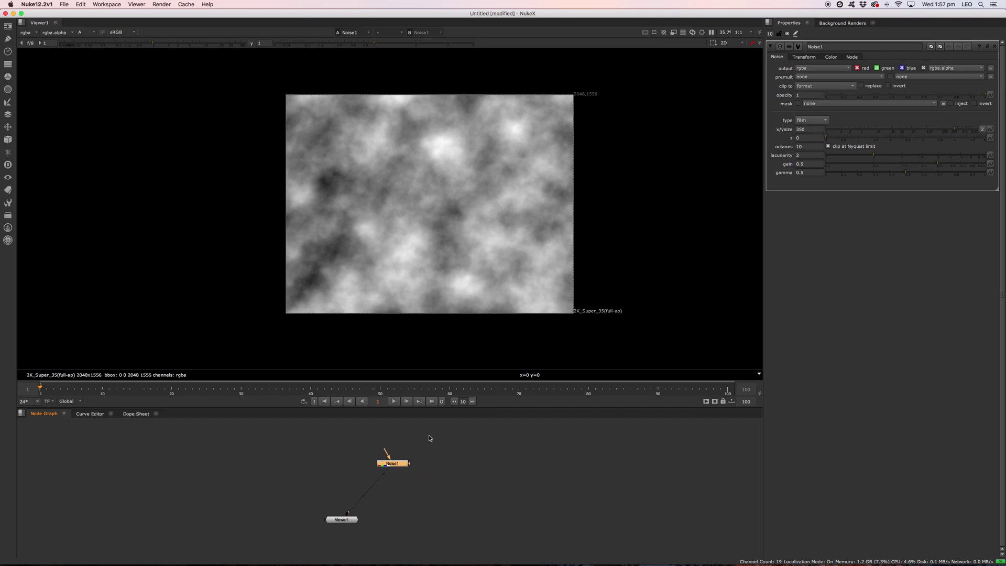
left_click_drag(397, 466, 409, 466)
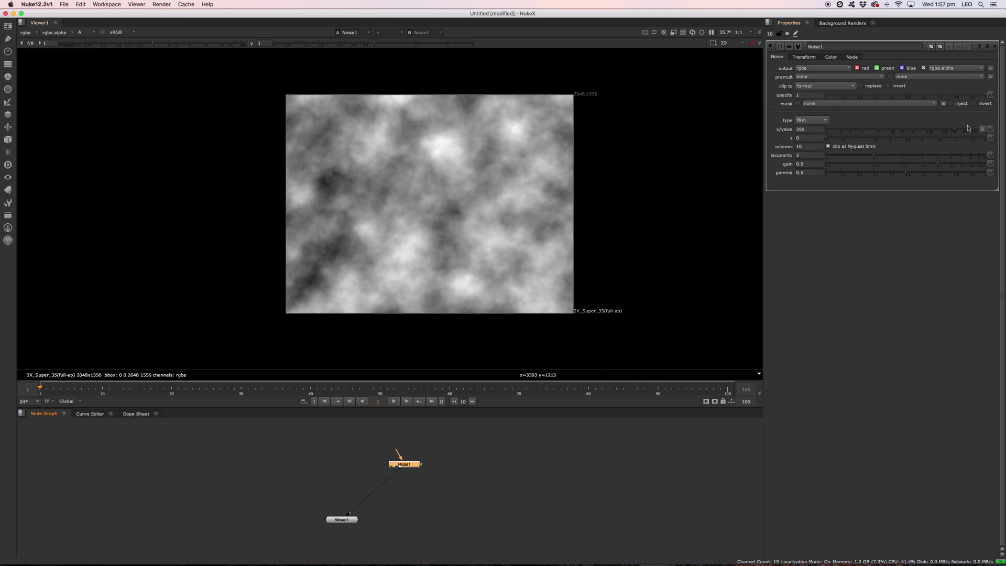
Try several noise sizes, settling on an x/ysize of 600, and set the noise's z to 1.44
left_click(932, 131)
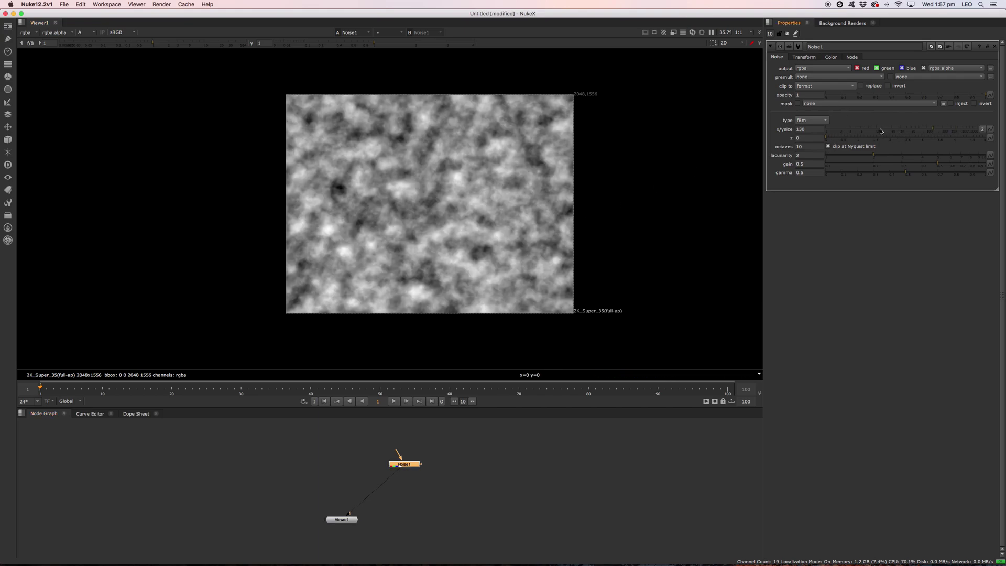
left_click(944, 131)
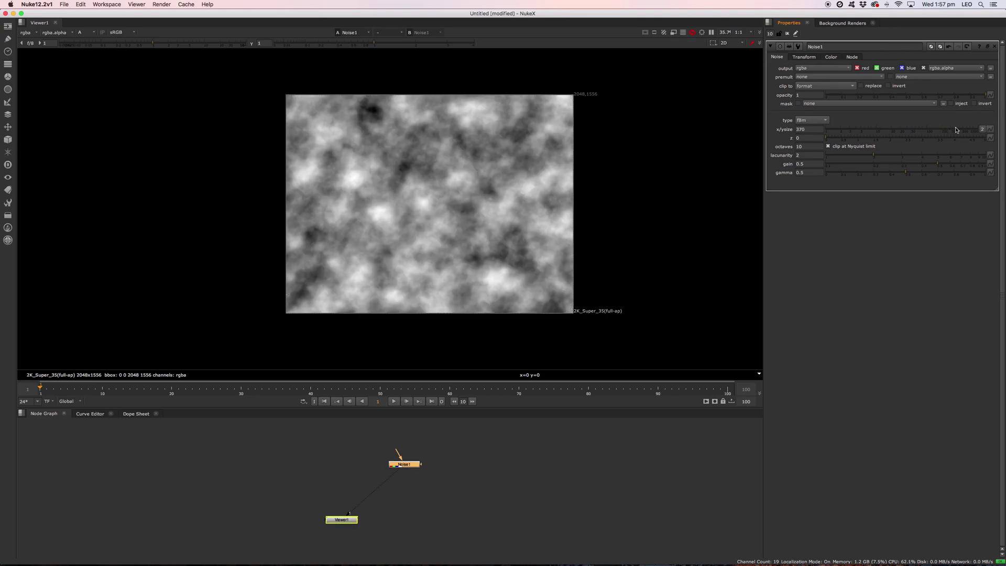
left_click(967, 131)
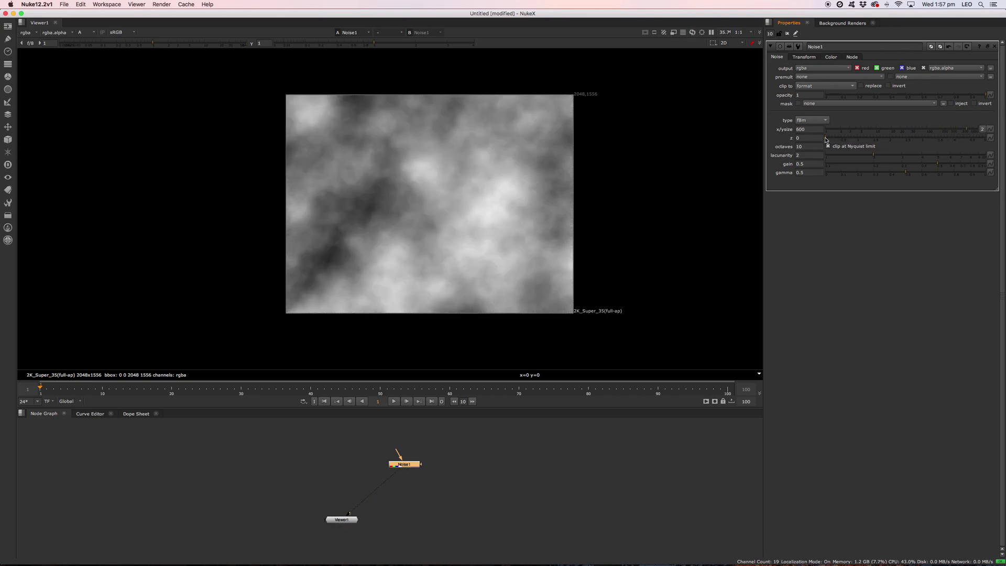
left_click_drag(826, 139, 871, 142)
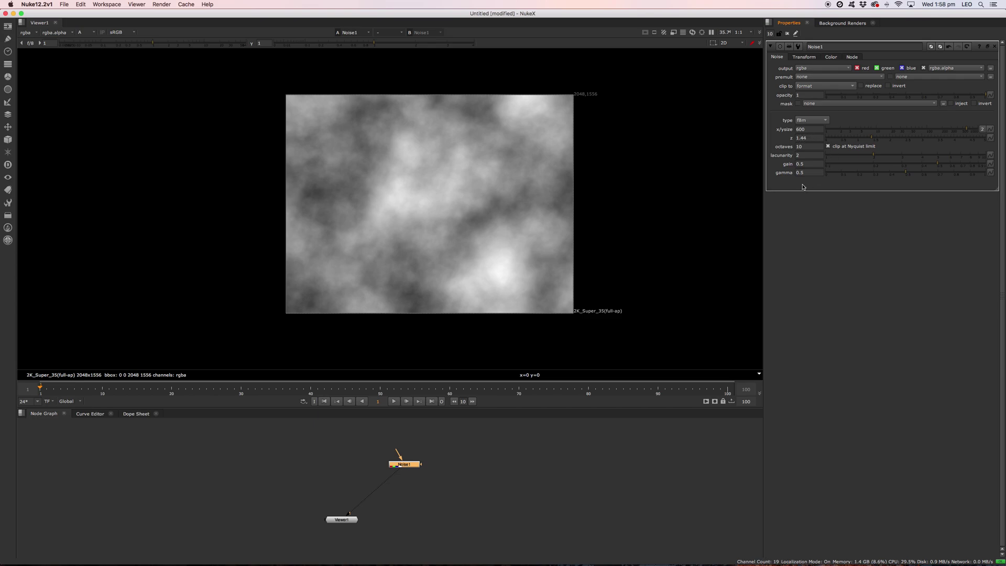
Try the noise with 2 octaves and 1 octave, and return the octaves to 10
left_click_drag(802, 147, 789, 153)
left_click(814, 238)
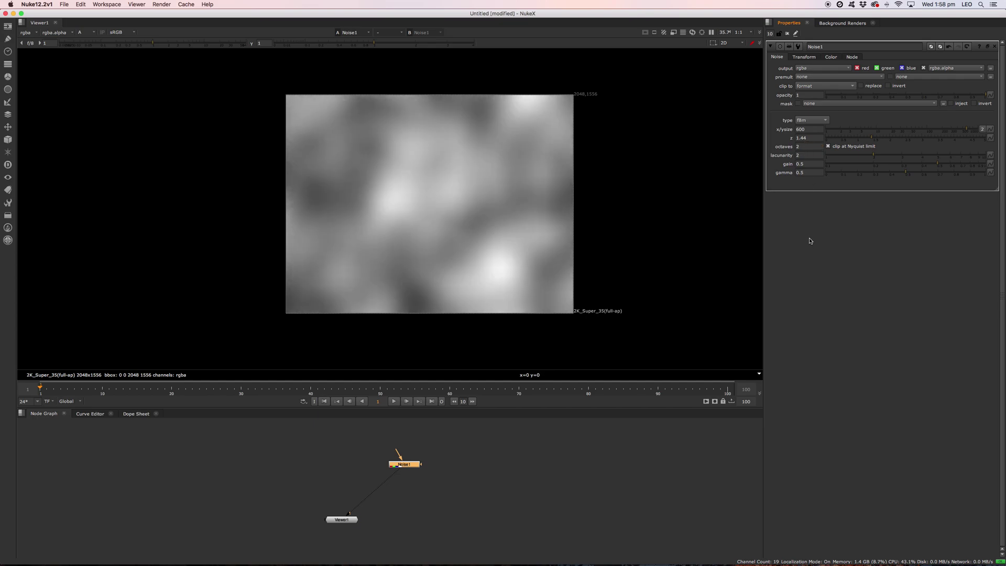
left_click(800, 147)
left_click(814, 247)
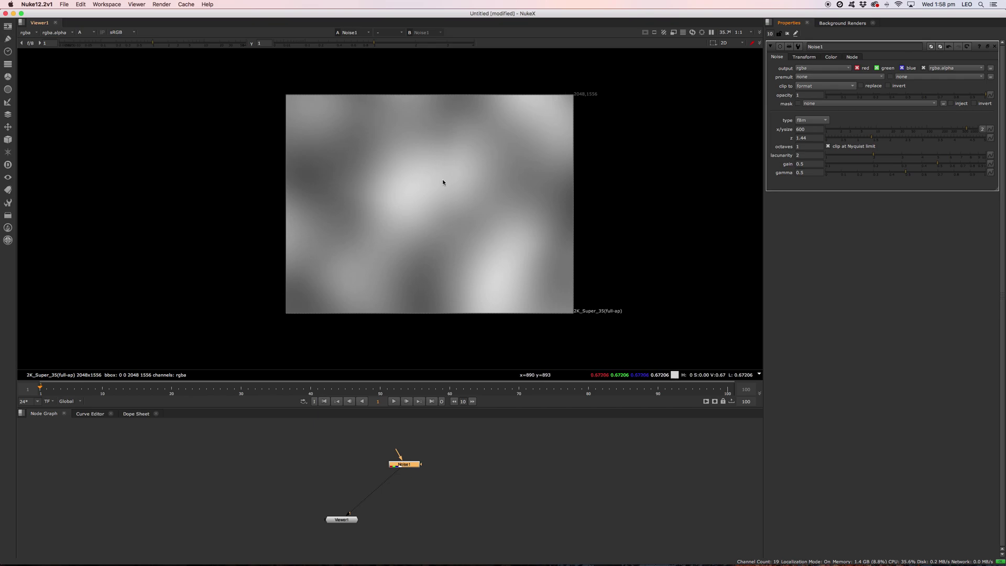
double_click(800, 146)
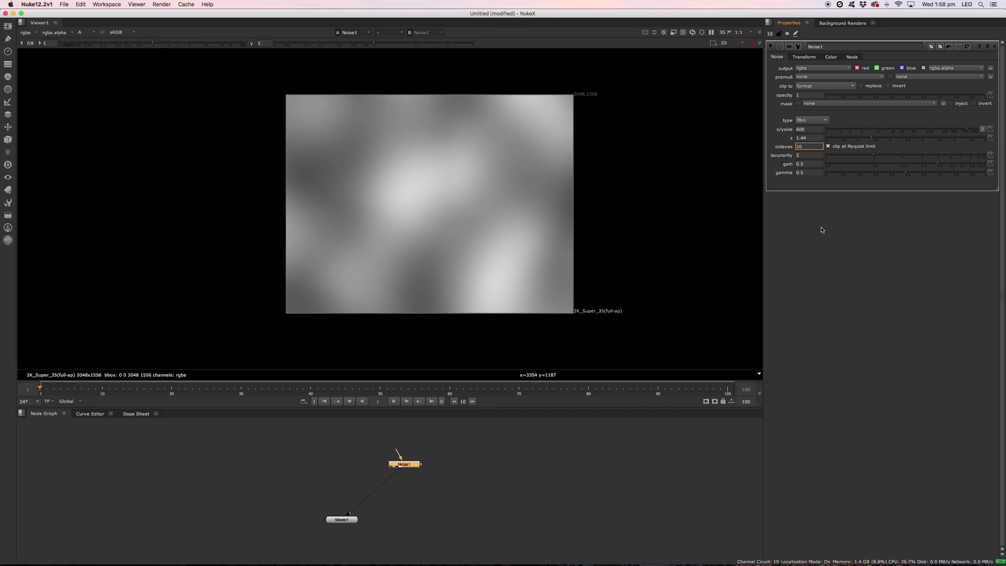
key("Return")
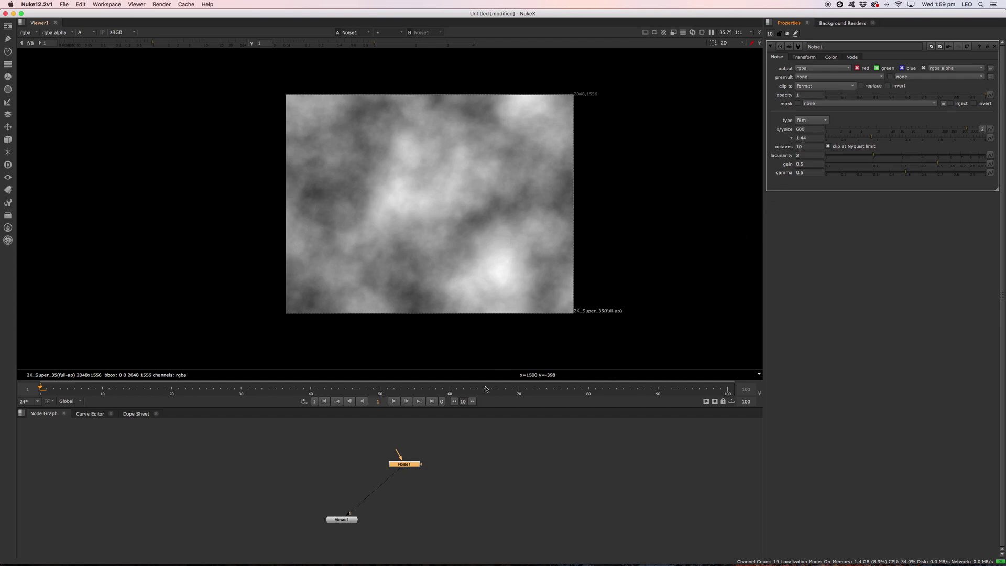
Reposition the Noise node and test low and high gain values, settling on a gain of 0.495
left_click_drag(406, 464, 420, 452)
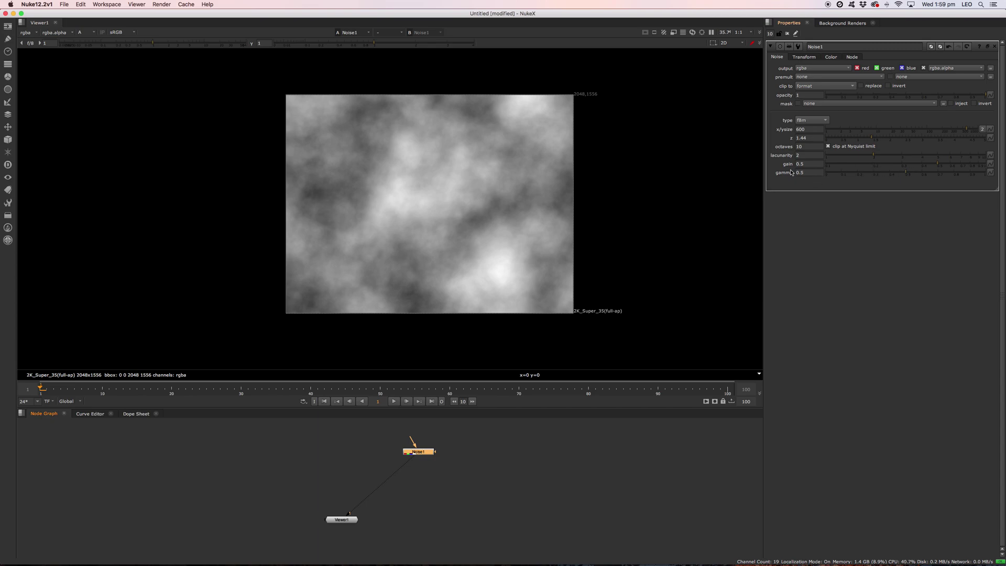
left_click_drag(937, 164, 911, 165)
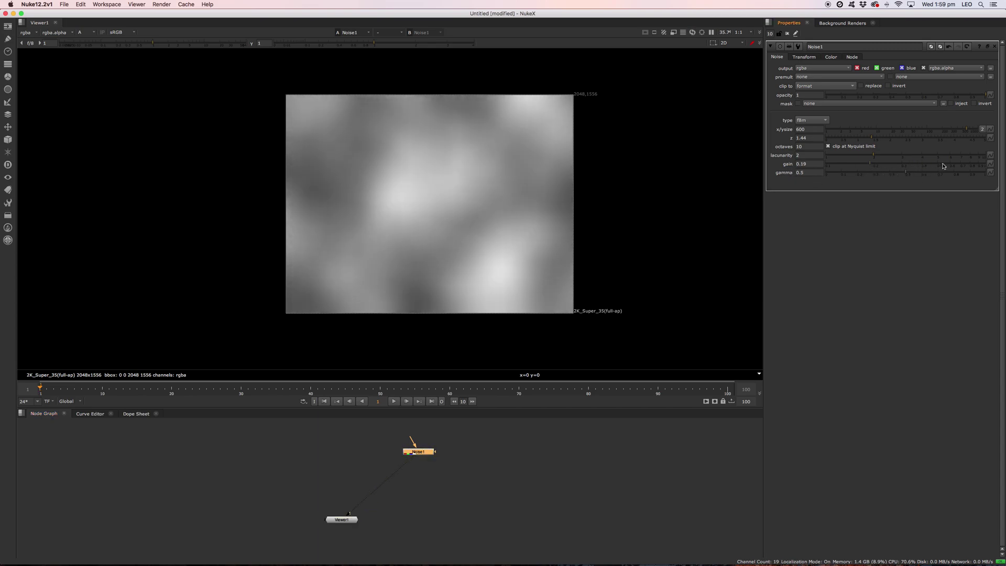
left_click(969, 166)
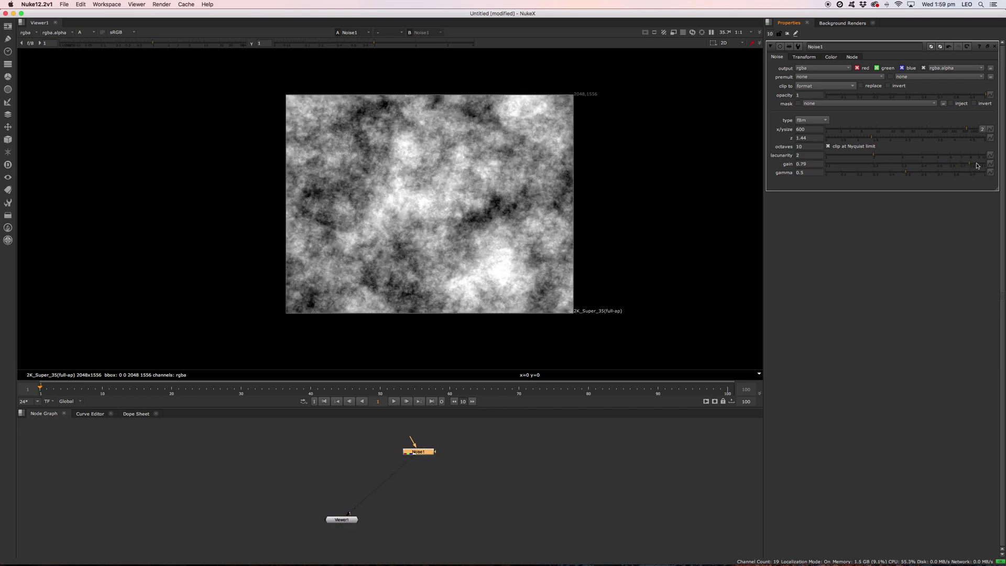
left_click(969, 166)
left_click(950, 166)
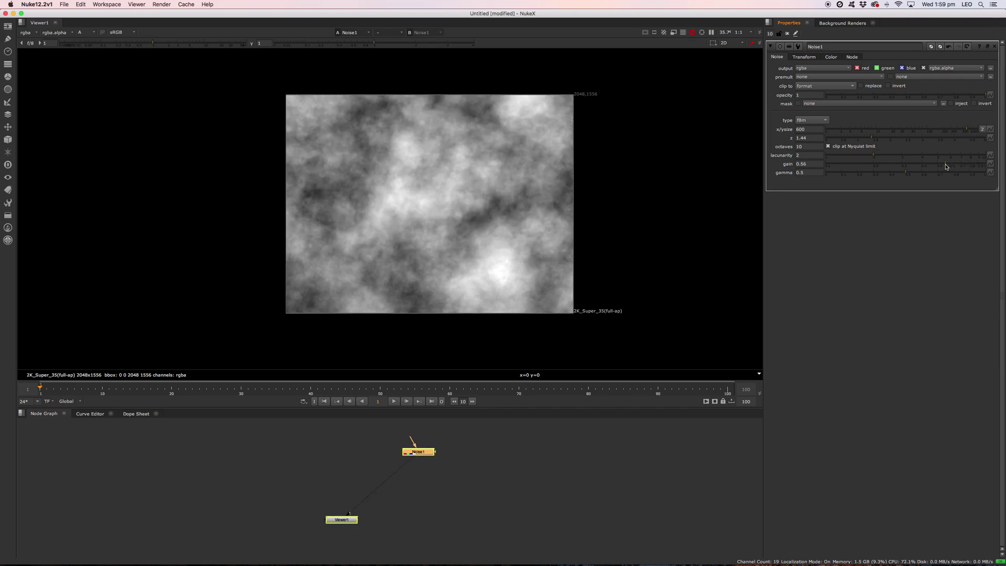
left_click(937, 165)
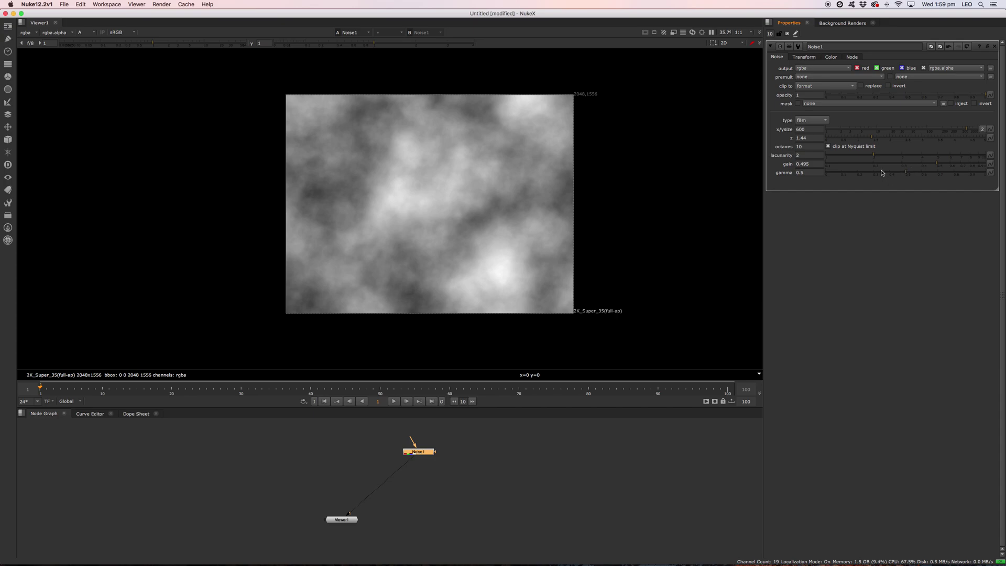
Test darker and brighter gamma values on the noise, settling on a gamma of 0.58
left_click(882, 173)
left_click(847, 173)
left_click_drag(859, 173, 967, 176)
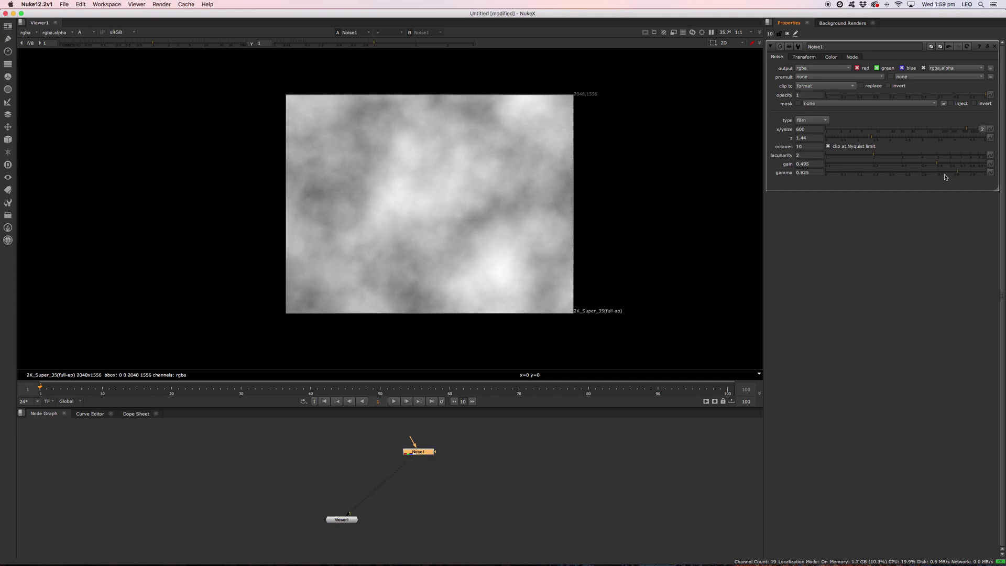
left_click(900, 173)
left_click(850, 175)
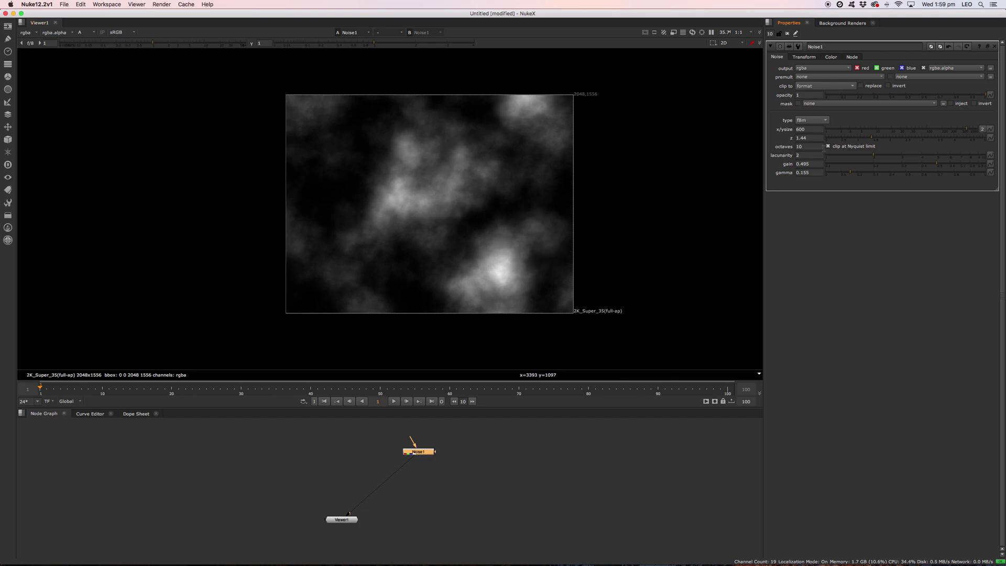
left_click_drag(882, 173, 918, 174)
Create a separate Roto node beside the Noise node and show its output in the Viewer
left_click_drag(422, 453, 372, 463)
left_click(449, 471)
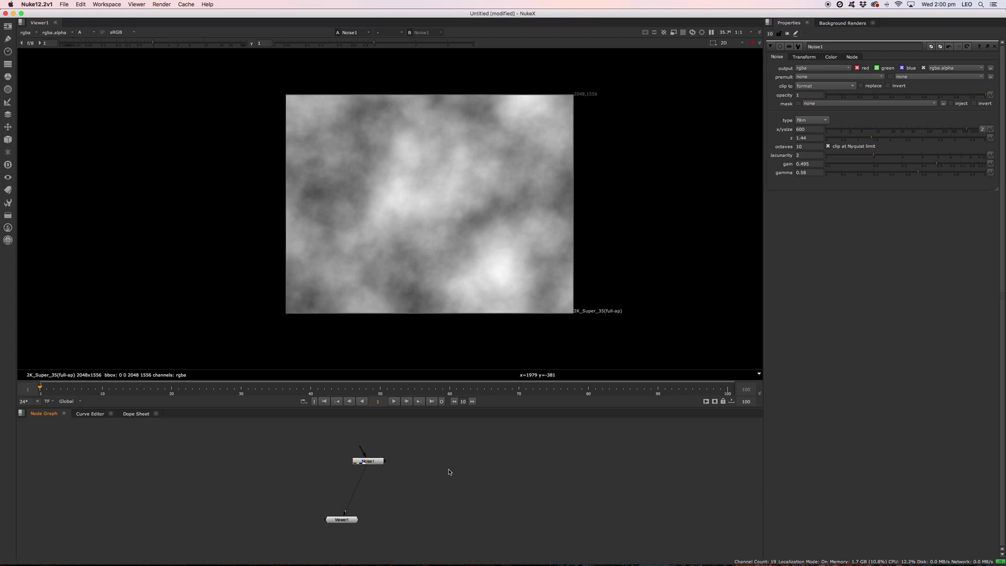
key("o")
key("1")
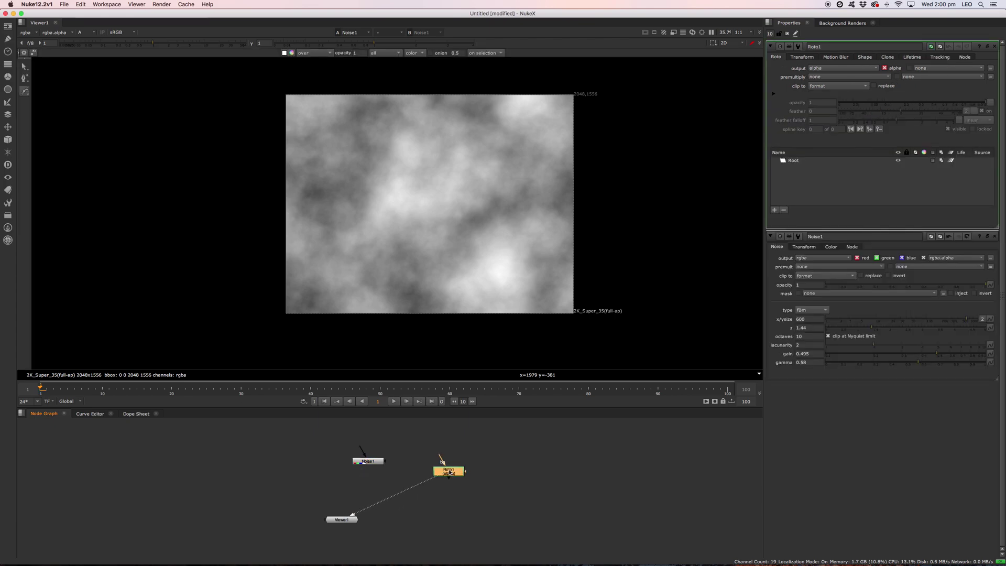
left_click_drag(454, 465, 442, 465)
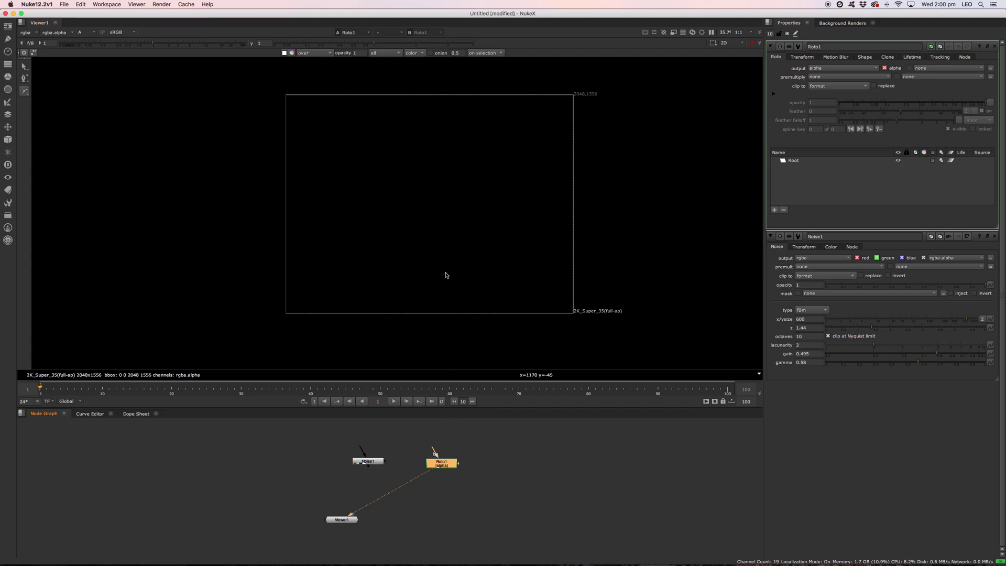
Draw a closed, rounded six-point Bezier shape filling most of the frame's height in the Roto node
left_click_drag(345, 94, 368, 72)
left_click_drag(301, 189, 308, 222)
left_click_drag(373, 309, 401, 317)
left_click_drag(474, 282, 496, 266)
left_click_drag(499, 176, 489, 150)
left_click_drag(415, 100, 356, 109)
left_click(345, 94)
Refine the Bezier shape by pulling its points inward so it sits inside the frame, and lengthen the upper-right point's upper tangent
left_click_drag(301, 191, 313, 199)
left_click_drag(356, 110, 345, 127)
left_click(415, 100)
left_click_drag(416, 100, 415, 109)
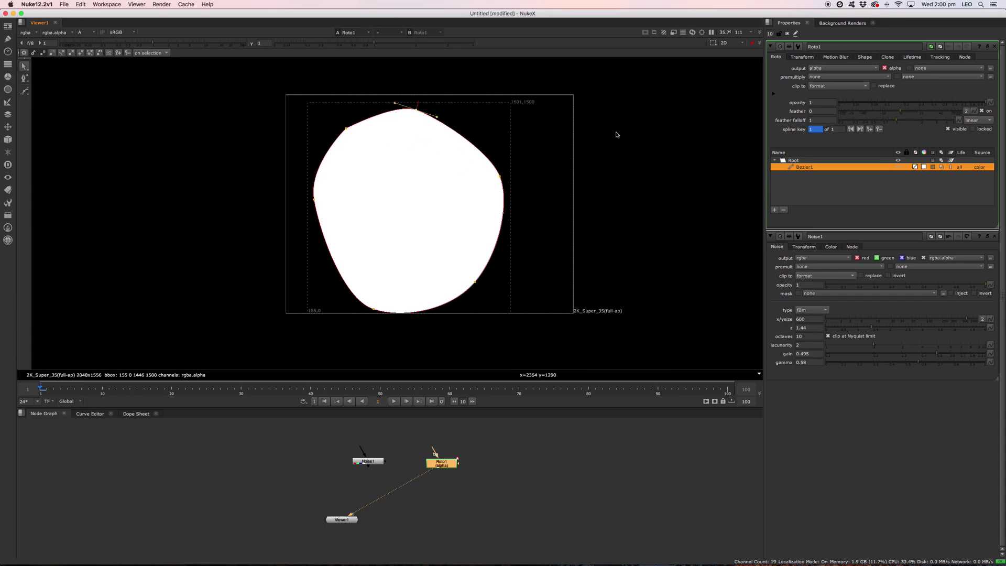
left_click_drag(499, 176, 494, 173)
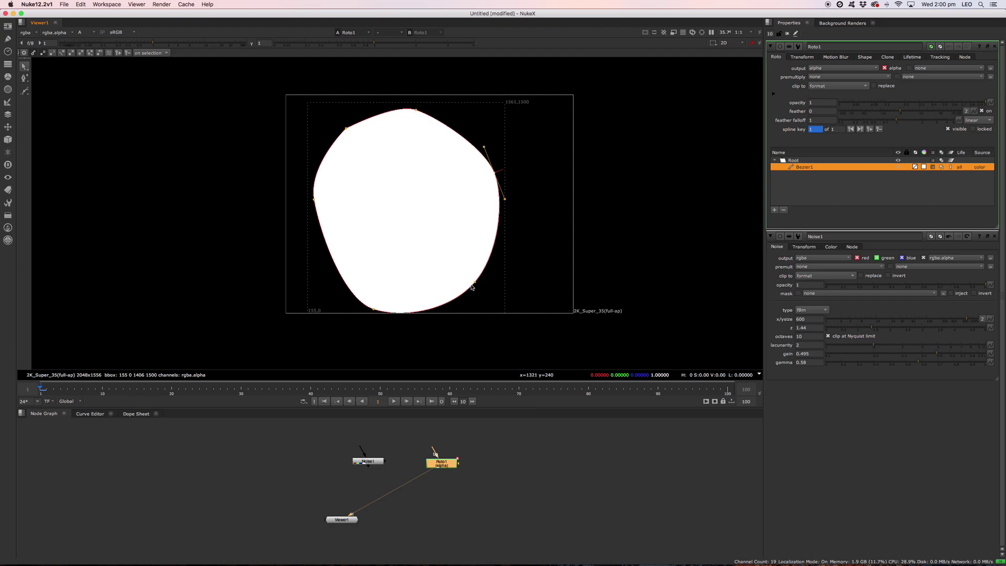
left_click_drag(474, 281, 476, 274)
left_click_drag(374, 311, 373, 298)
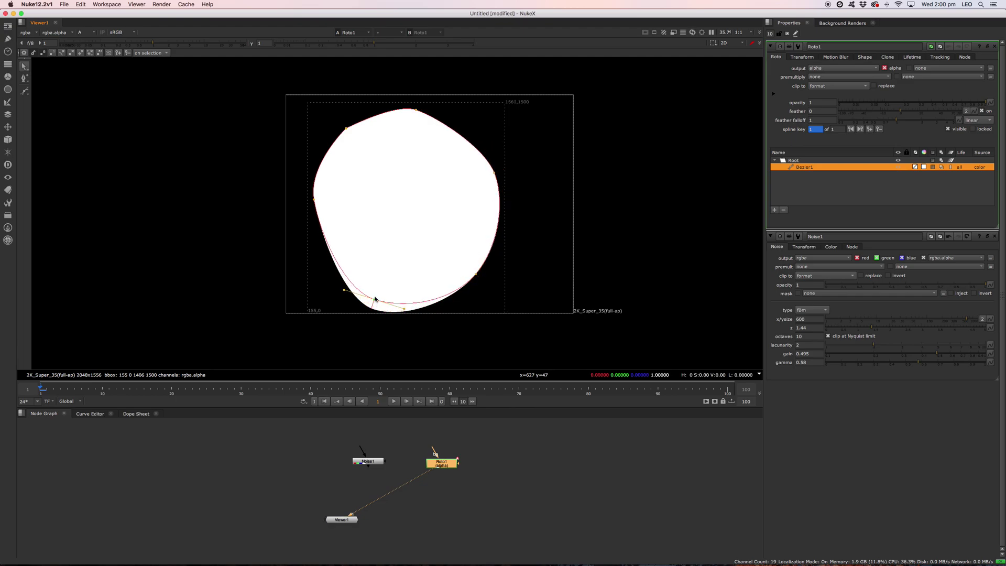
left_click_drag(313, 201, 317, 202)
left_click(345, 128)
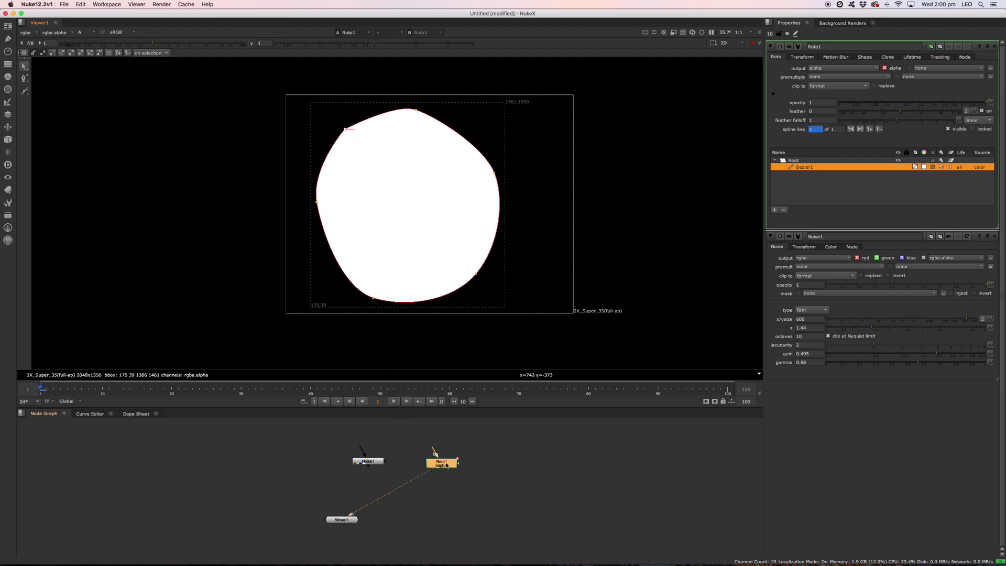
left_click_drag(446, 465, 455, 466)
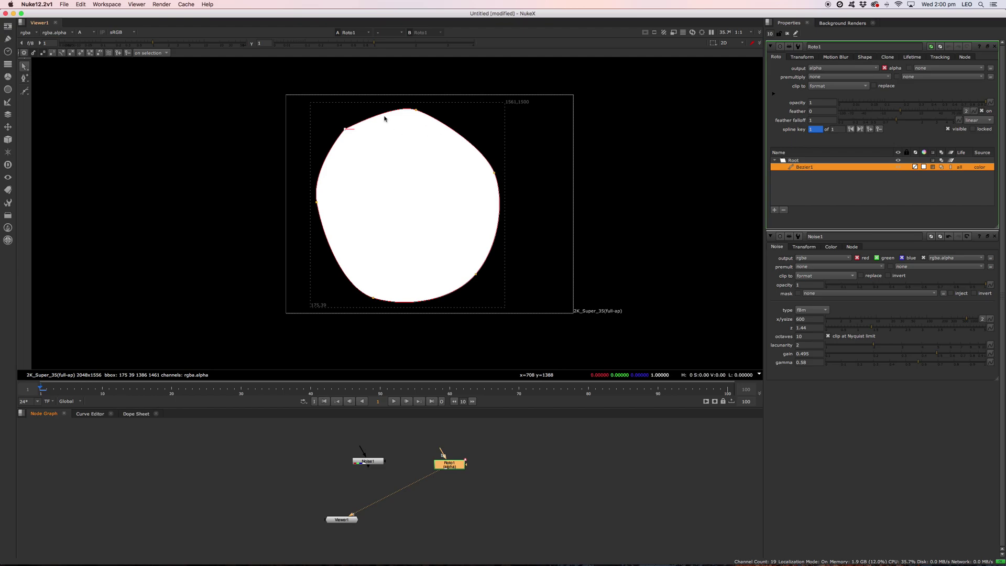
left_click(494, 173)
mouse_move(484, 149)
left_mouse_down()
mouse_move(502, 133)
mouse_move(478, 156)
mouse_move(482, 139)
left_mouse_up()
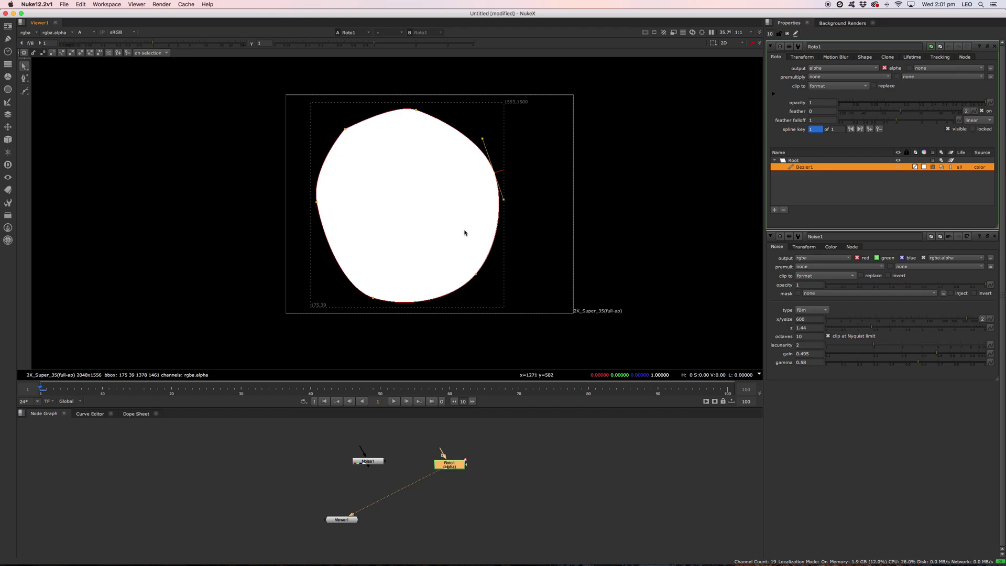
Reposition the Noise and Viewer nodes and add a Merge node in the empty space below Noise and Roto
left_click(374, 462)
left_click_drag(375, 462, 385, 464)
left_click_drag(351, 520, 366, 525)
left_click(432, 506)
key("Tab")
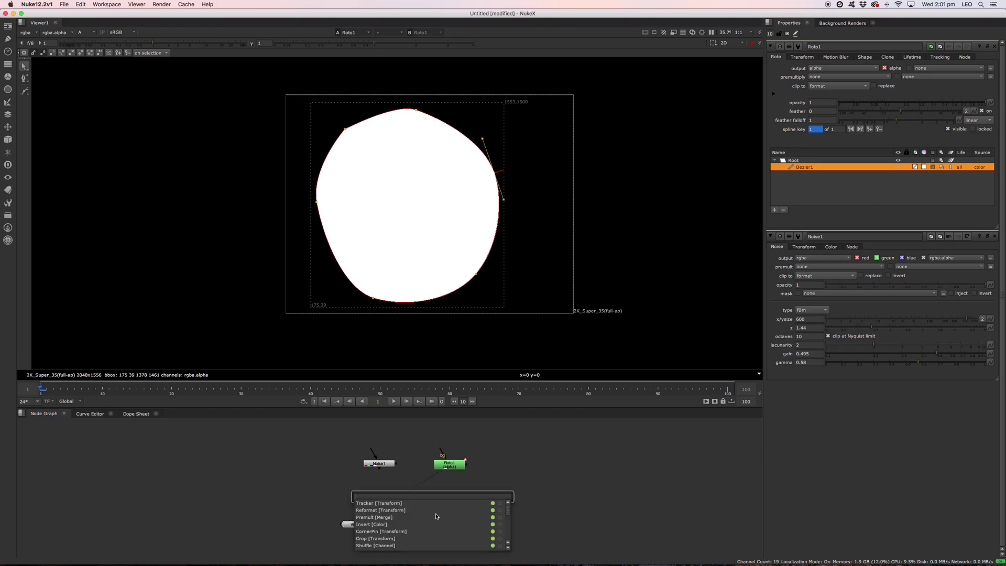
type("merg")
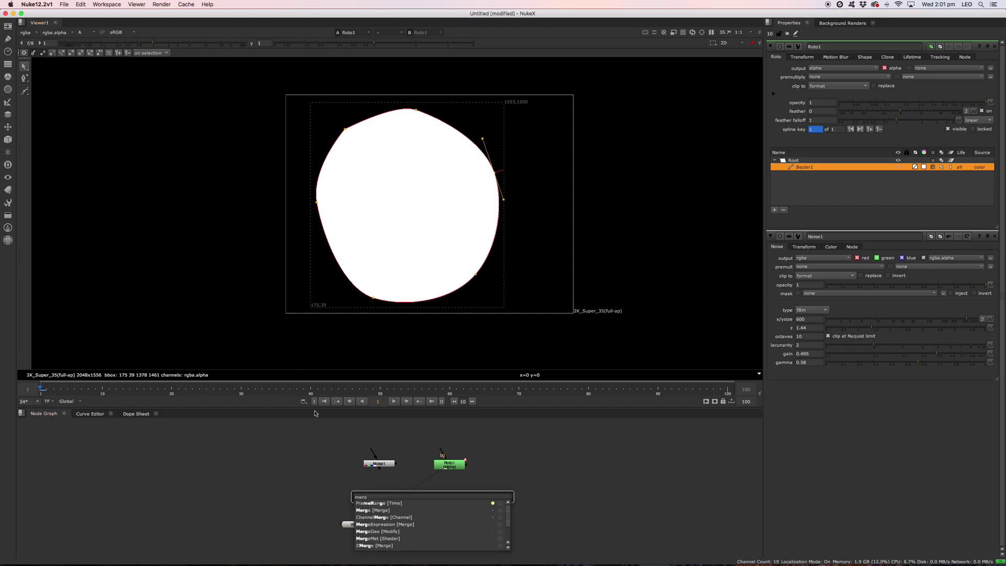
left_click(371, 510)
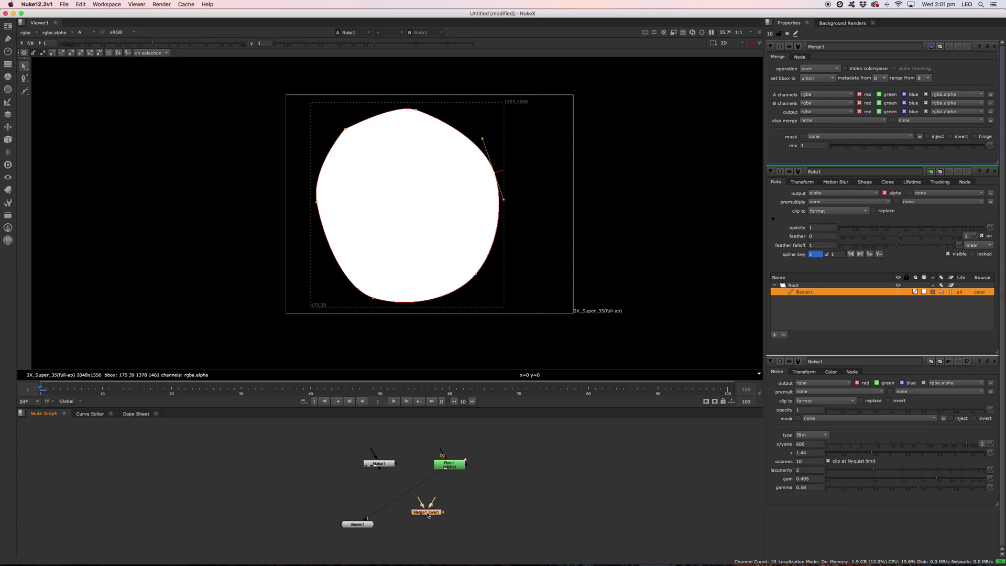
Connect the Merge node's A input to Noise and B input to Roto, and show the merge result in the Viewer
left_click_drag(409, 499, 376, 463)
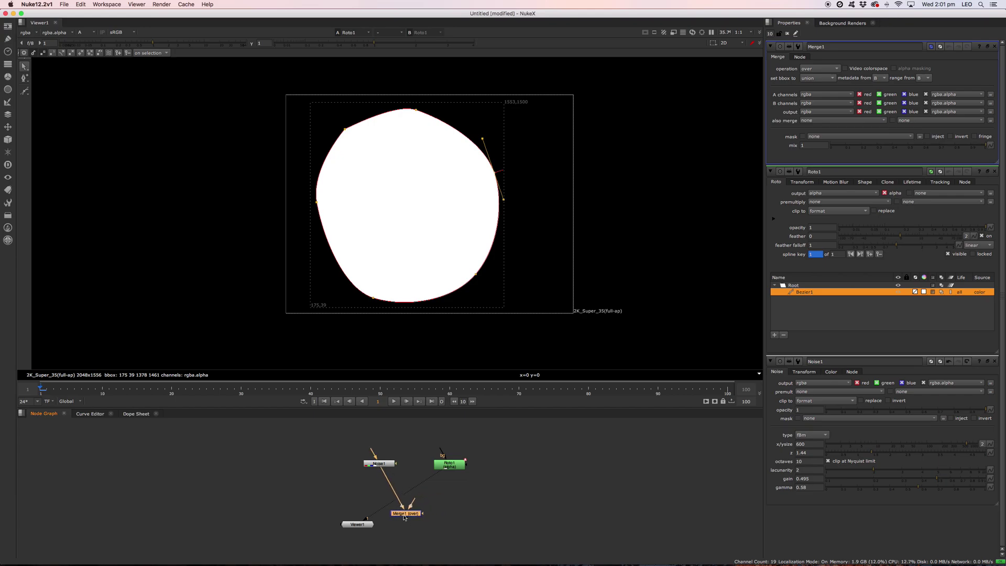
left_click_drag(411, 501, 446, 470)
left_click_drag(363, 523, 341, 526)
left_click_drag(438, 475, 358, 544)
left_click_drag(407, 514, 407, 498)
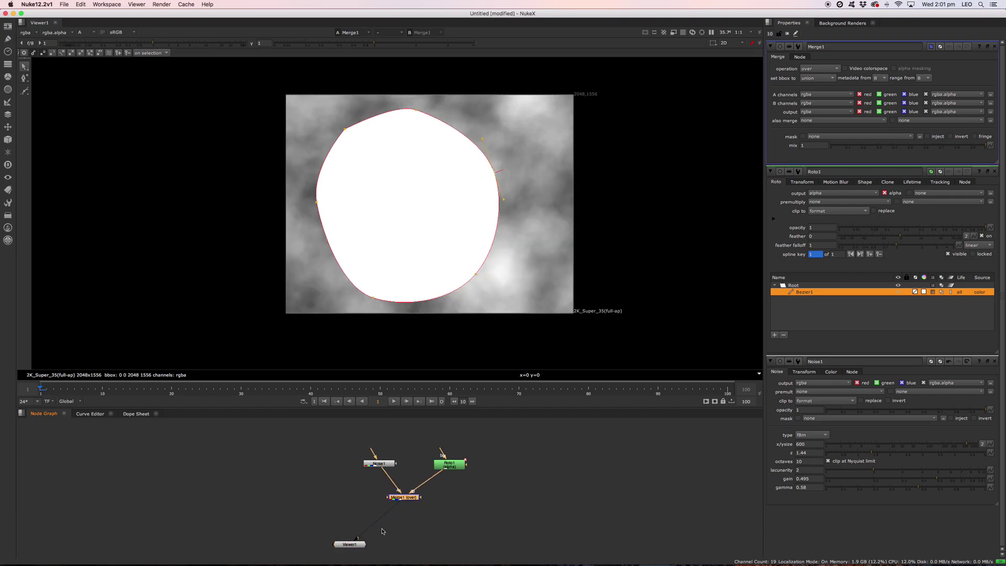
Move the Viewer node closer beneath the Merge node and enlarge the node graph area
left_click_drag(355, 545, 377, 532)
middle_click_drag(450, 504, 450, 493)
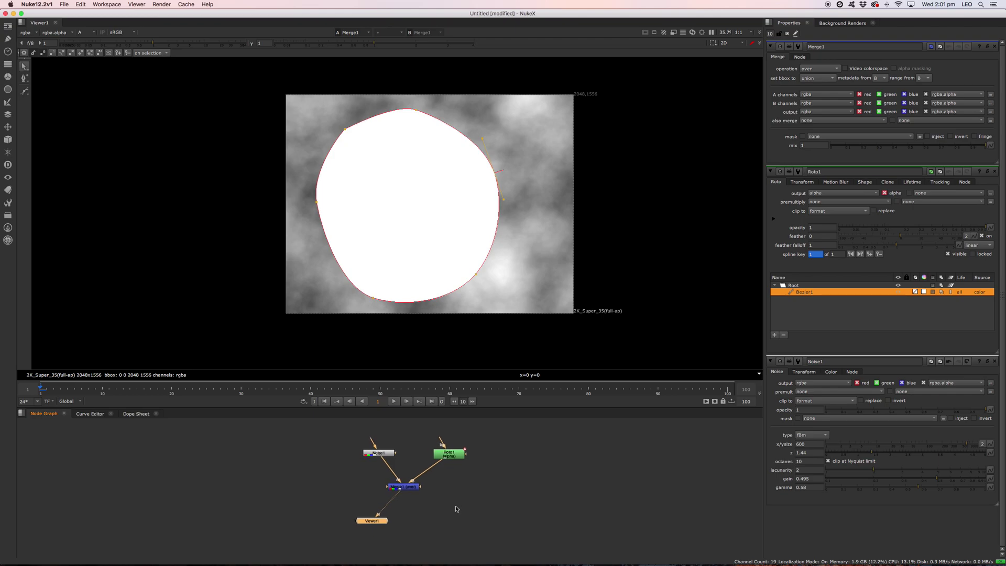
left_click_drag(450, 409, 463, 343)
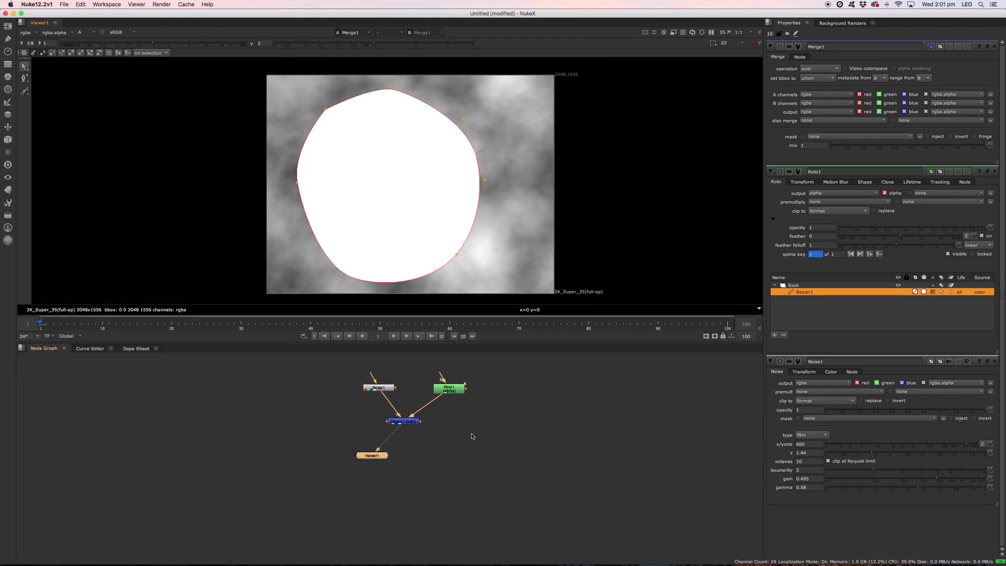
scroll(472, 462, "up", 5)
mouse_move(452, 432)
middle_mouse_down()
mouse_move(466, 494)
mouse_move(477, 475)
middle_mouse_up()
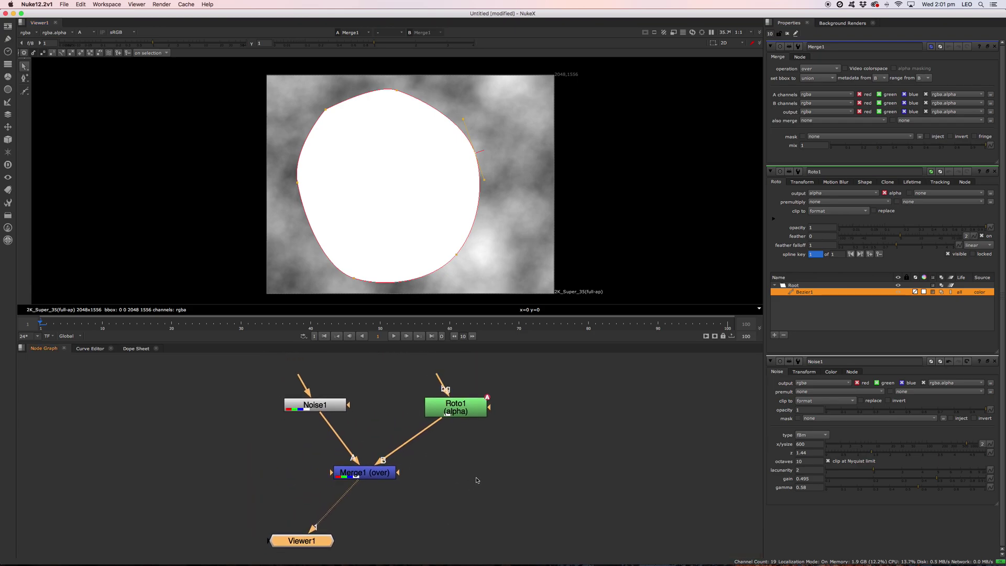
Set the Merge node's operation to color-burn and tidy the positions of the Merge and Viewer nodes
left_click_drag(319, 541, 309, 524)
left_click_drag(378, 473, 384, 474)
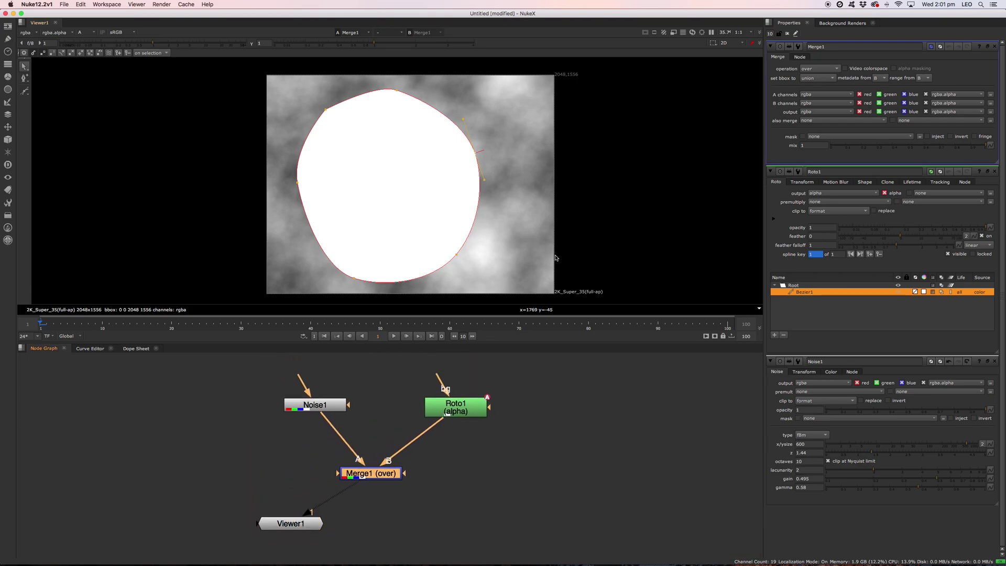
left_click(825, 67)
left_click(826, 35)
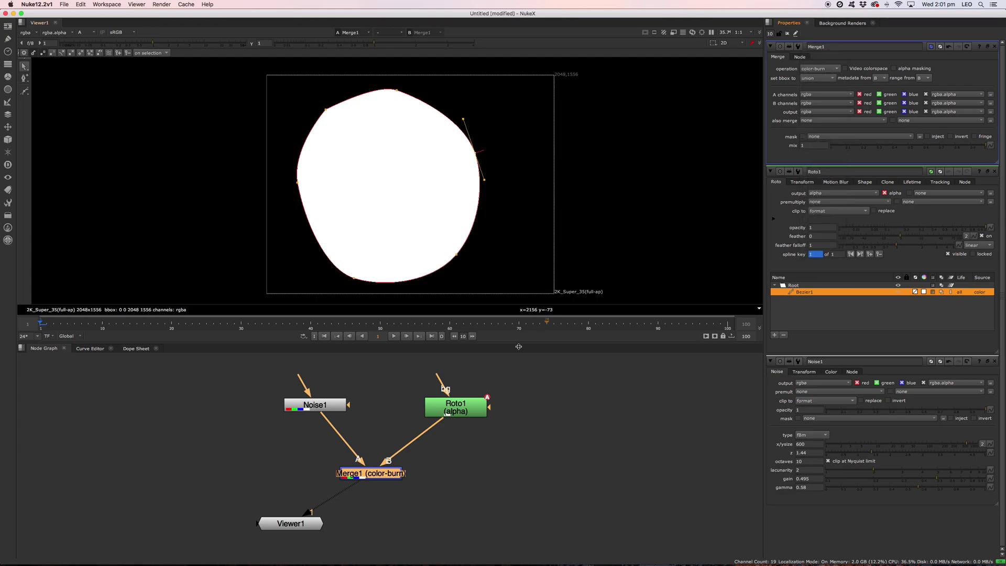
left_click_drag(373, 477, 370, 481)
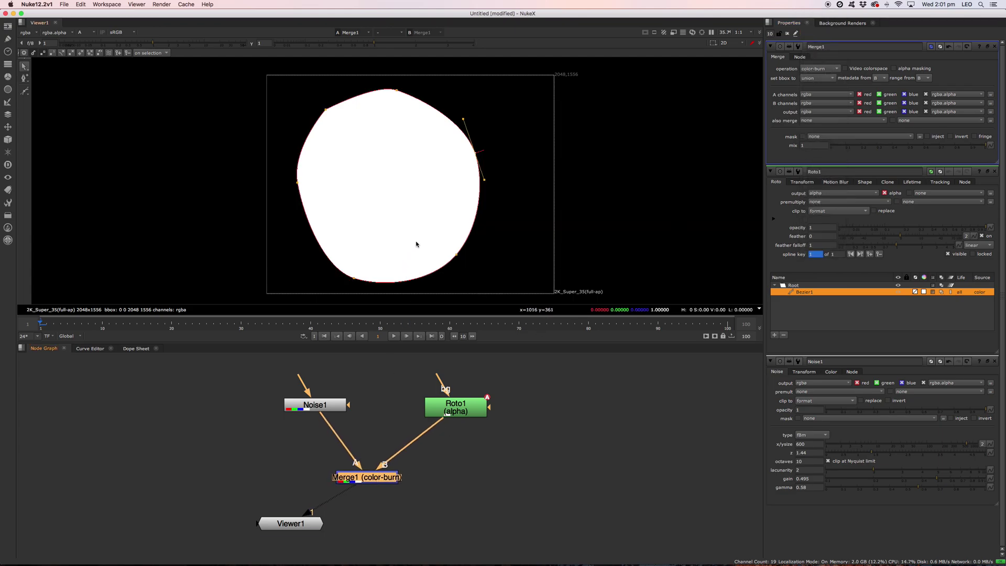
Pull feather outward from the Bezier's upper-right and lower-right points and shift its lower and upper-right points slightly inward
left_click_drag(483, 154, 512, 137)
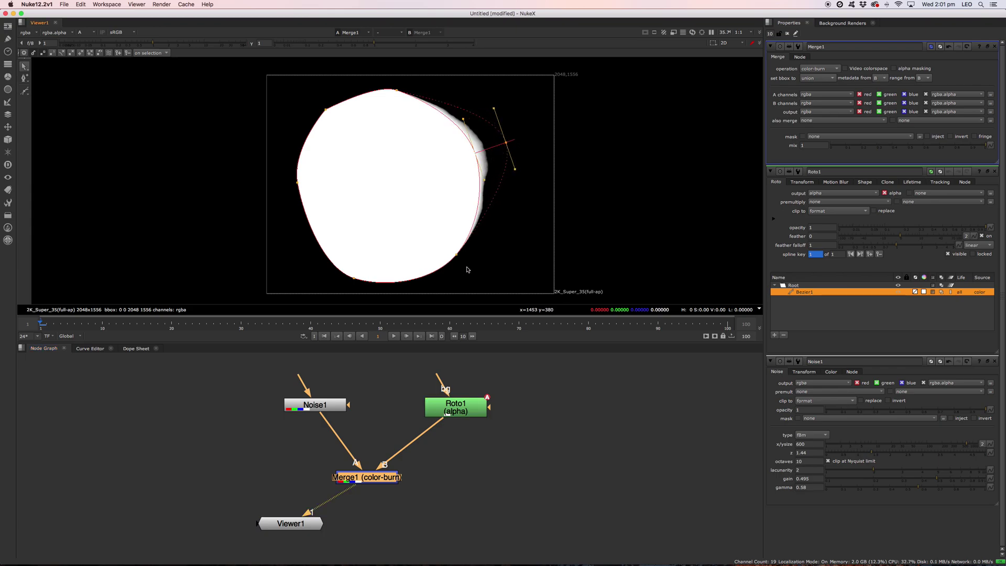
left_click(455, 255)
left_click_drag(464, 261, 476, 271)
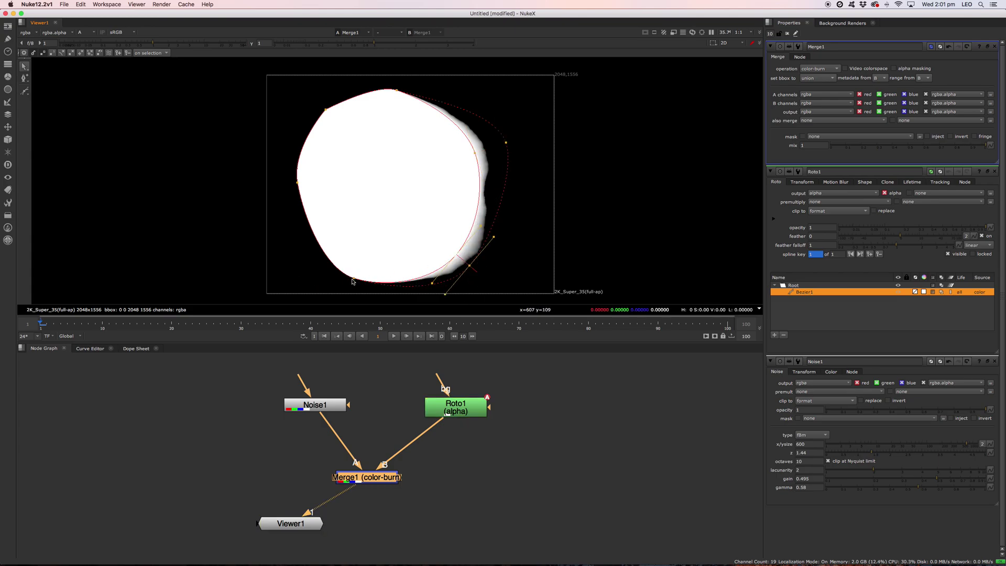
left_click_drag(353, 281, 348, 273)
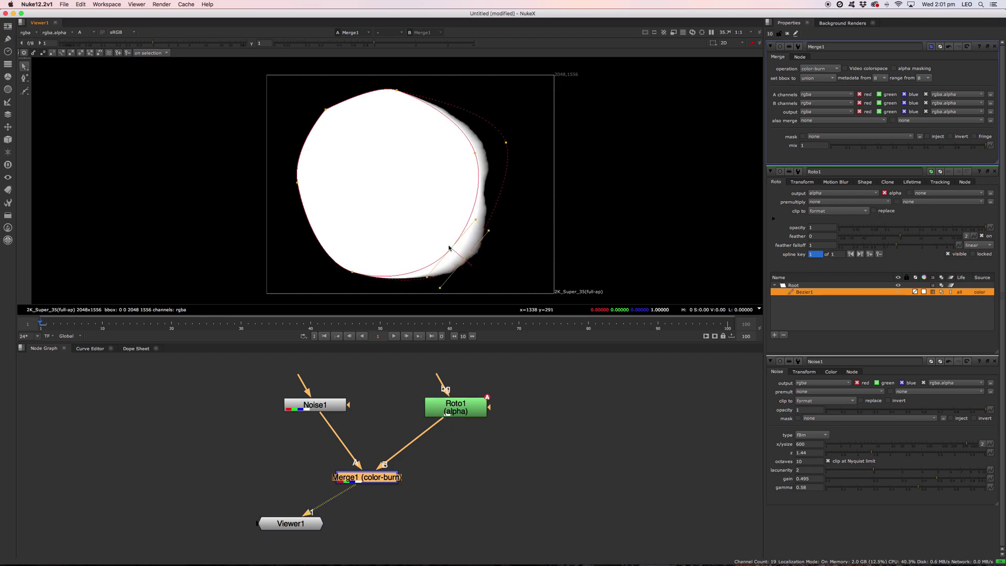
left_click_drag(475, 153, 467, 154)
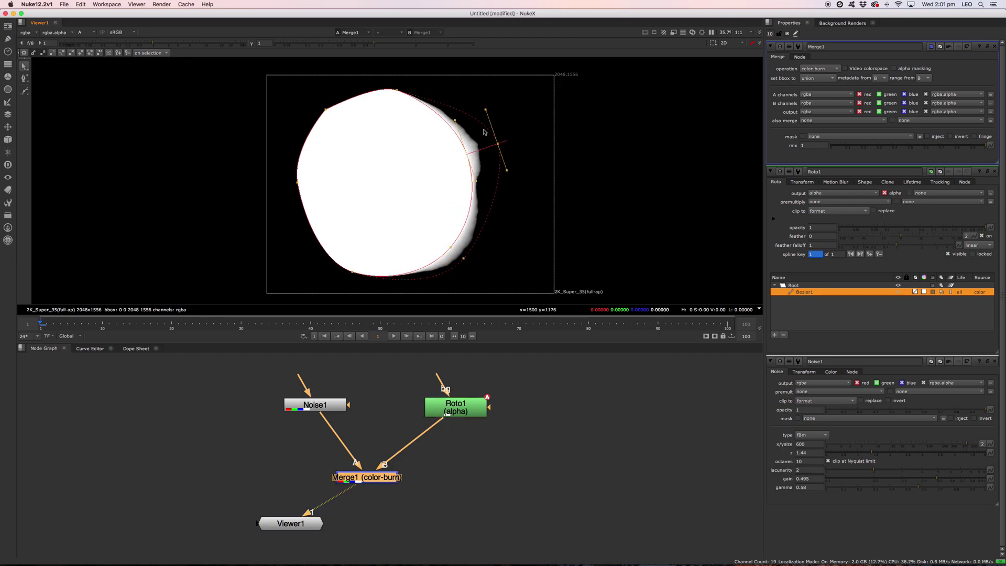
Extend the Bezier's feather outward around its top, upper-left, left and lower-left points, moving the top and lower-left points inward
mouse_move(397, 90)
left_mouse_down()
mouse_move(396, 99)
mouse_move(402, 79)
left_mouse_up()
left_click(326, 110)
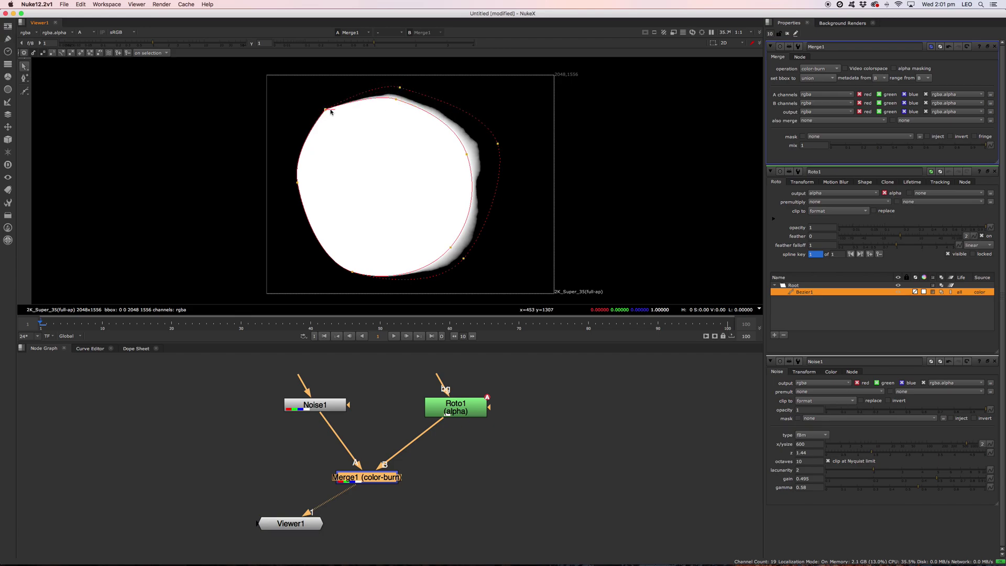
mouse_move(325, 110)
left_mouse_down()
mouse_move(328, 98)
mouse_move(310, 97)
left_mouse_up()
left_click(297, 183)
left_click_drag(297, 183, 280, 185)
left_click(352, 272)
mouse_move(352, 272)
left_mouse_down()
mouse_move(346, 286)
mouse_move(363, 257)
left_mouse_up()
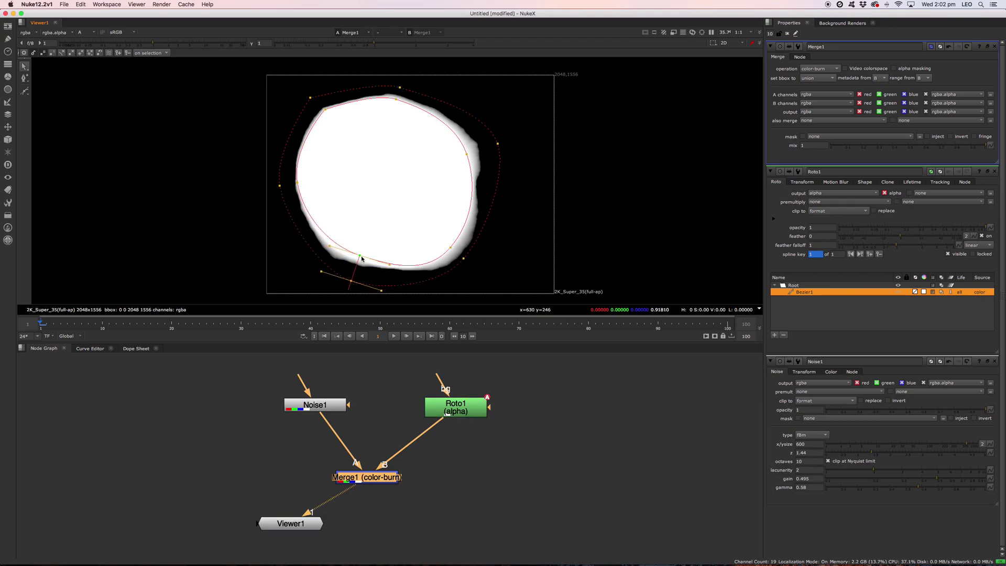
Refine the feathered edge by moving the left and upper-left points inward and widening the feather at the top and upper right
mouse_move(298, 183)
left_mouse_down()
mouse_move(312, 187)
mouse_move(283, 191)
left_mouse_up()
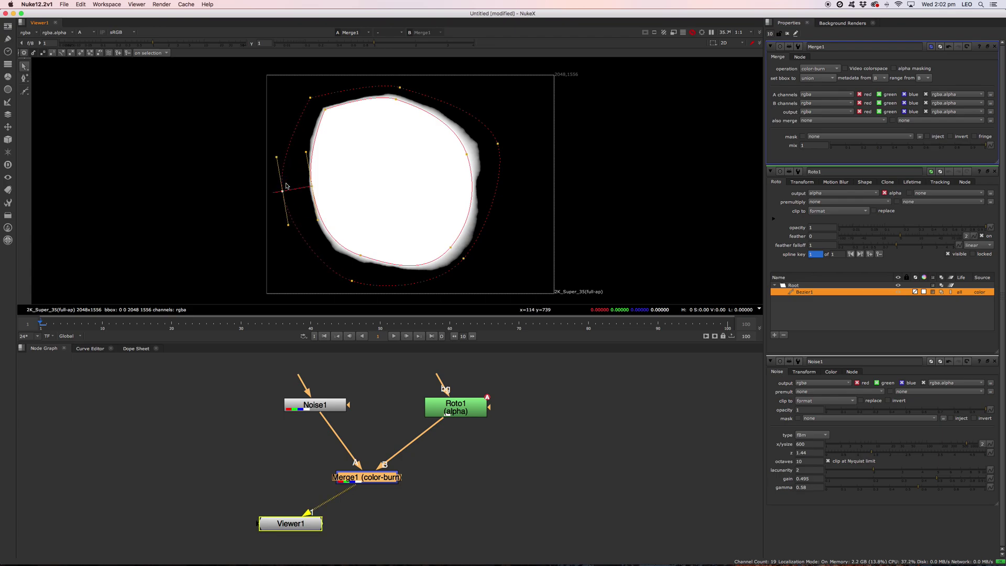
mouse_move(325, 109)
left_mouse_down()
mouse_move(333, 123)
mouse_move(309, 98)
left_mouse_up()
left_click_drag(498, 143, 512, 131)
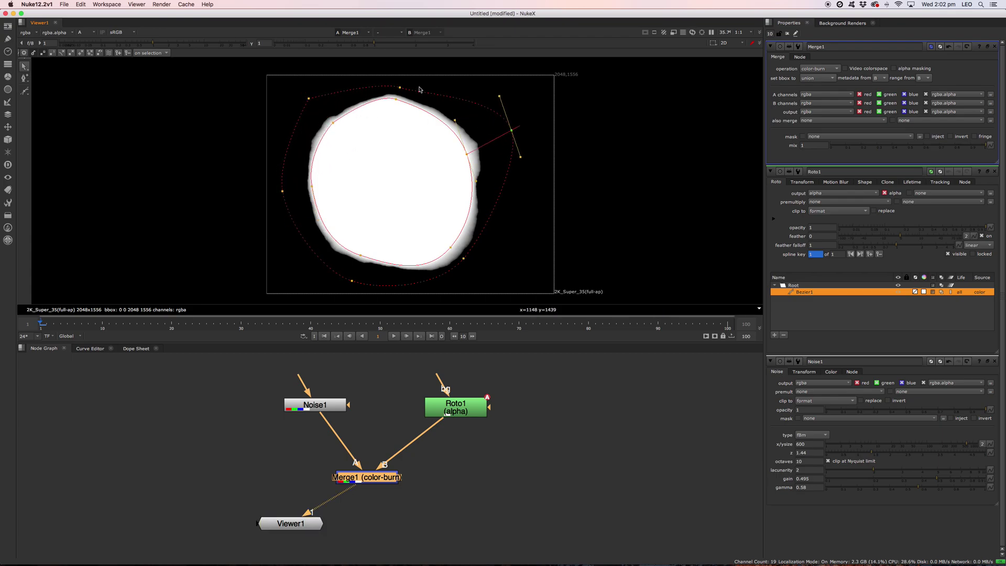
left_click_drag(400, 87, 400, 91)
left_click_drag(463, 263, 466, 265)
left_click_drag(352, 281, 363, 252)
left_click(314, 184)
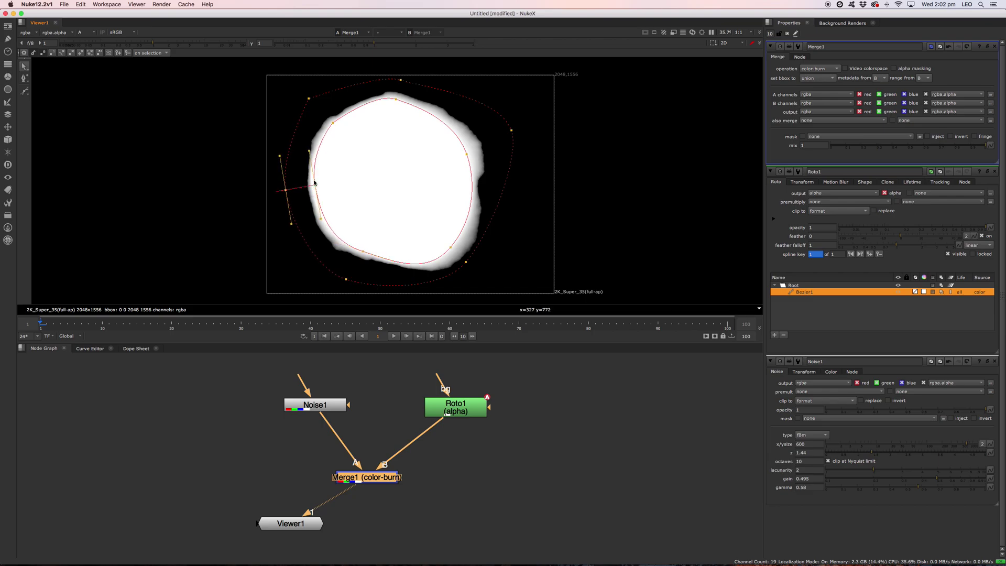
Close all open node properties, reopen only the Noise node's properties, and raise its gain to 0.795
left_click(786, 34)
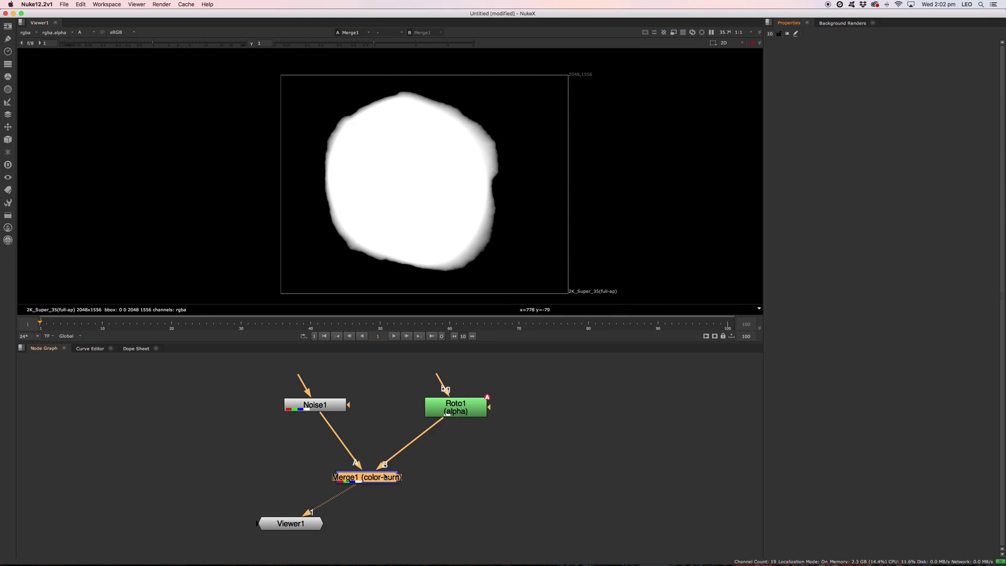
double_click(322, 409)
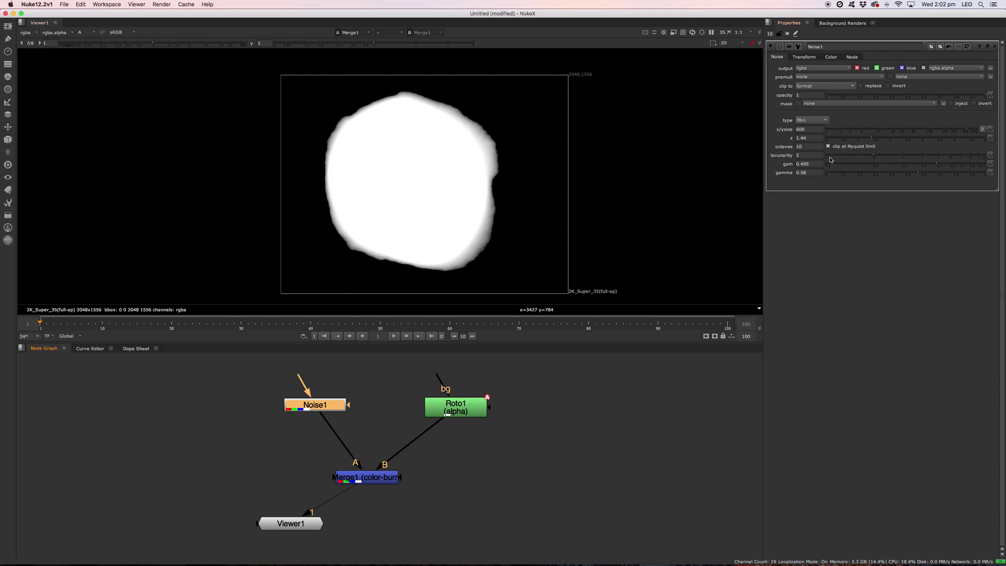
left_click_drag(938, 165, 964, 169)
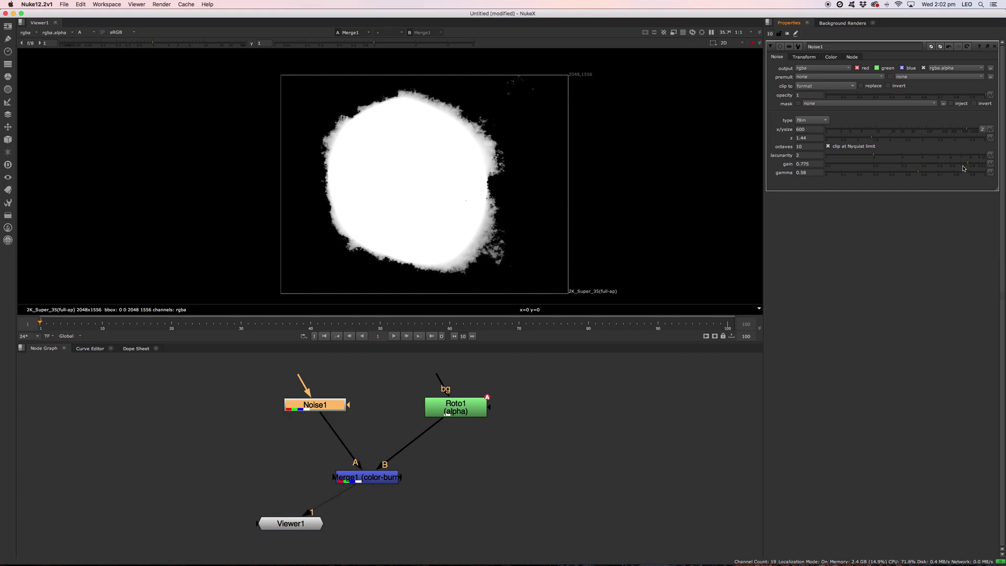
mouse_move(958, 166)
left_mouse_down()
mouse_move(903, 174)
mouse_move(969, 165)
left_mouse_up()
Try lower and higher gamma values on the Noise node and settle on a gamma of 0.485
left_click_drag(889, 175, 883, 178)
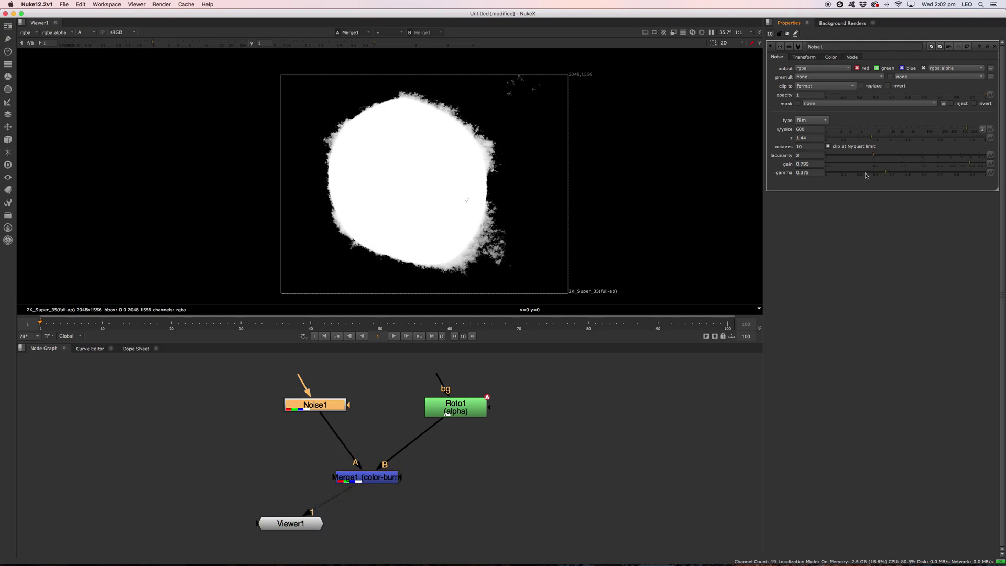
left_click(865, 174)
left_click(878, 175)
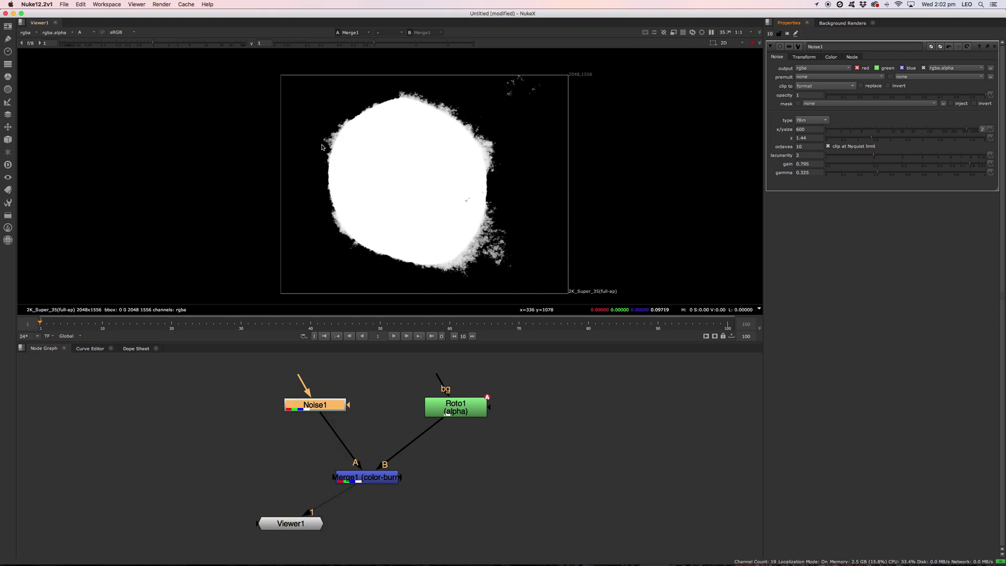
left_click(902, 174)
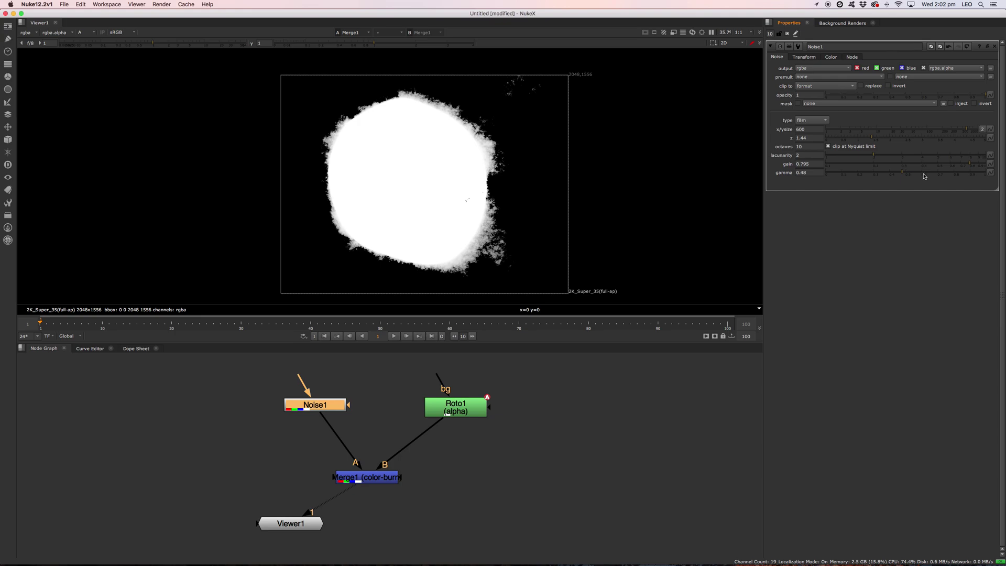
left_click(941, 173)
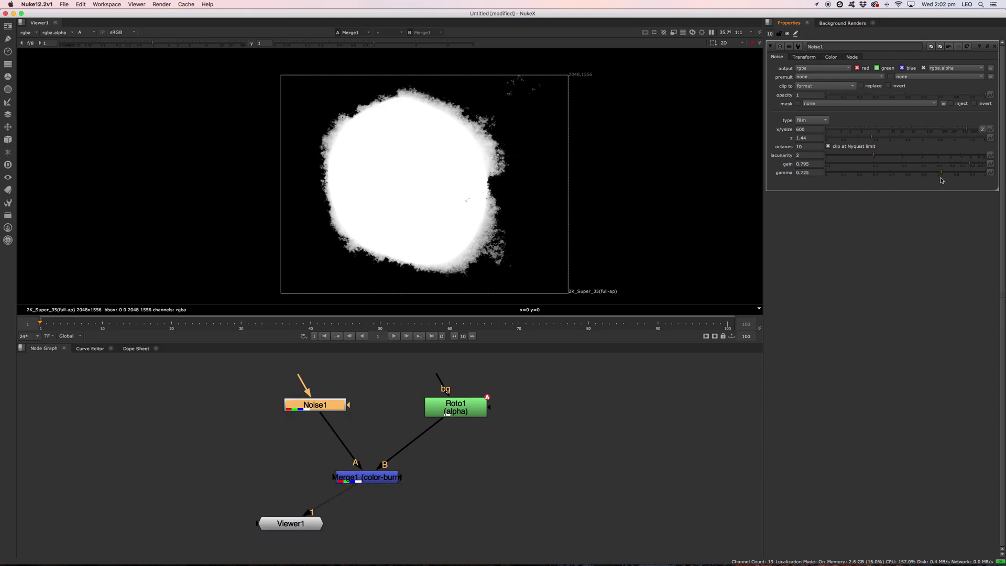
left_click(936, 173)
left_click(930, 174)
left_click(901, 173)
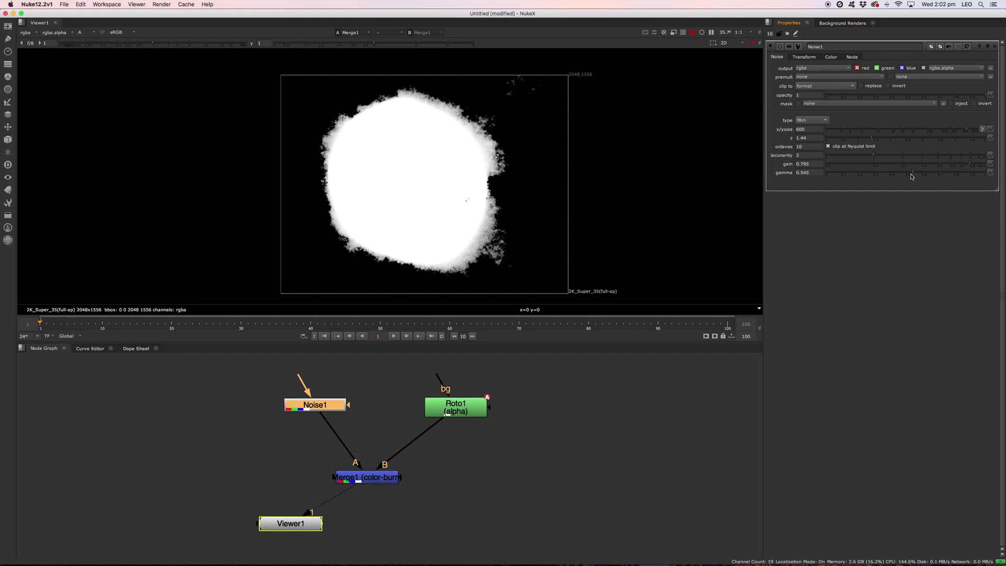
Try lower gain values on the Noise node and settle on a gain of 0.74
left_click(951, 164)
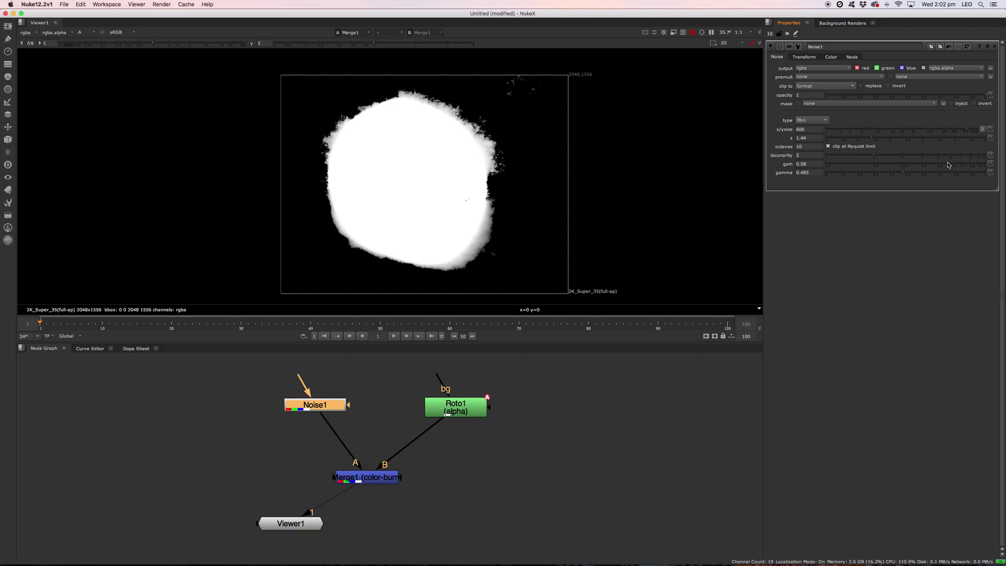
left_click(956, 164)
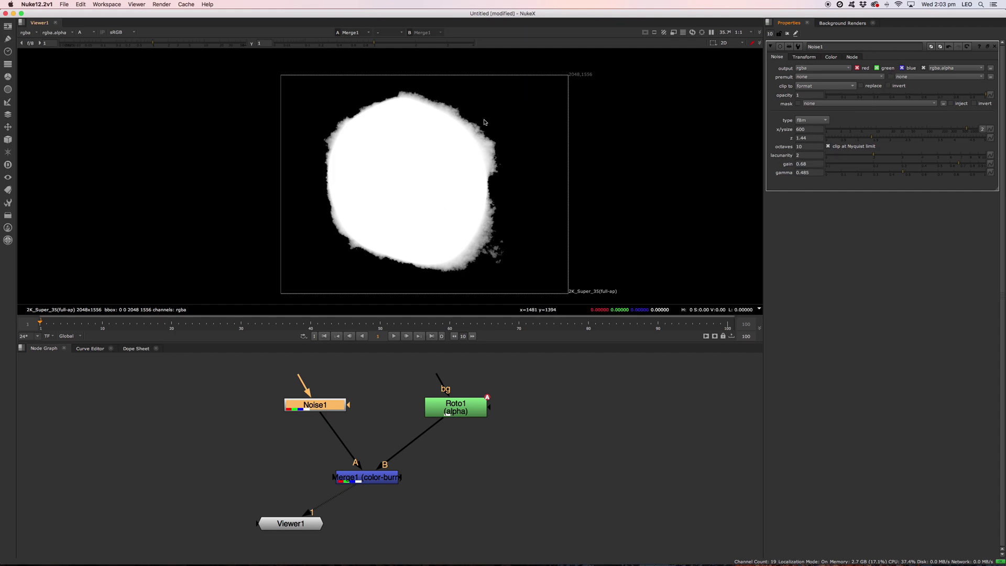
left_click_drag(958, 164, 964, 163)
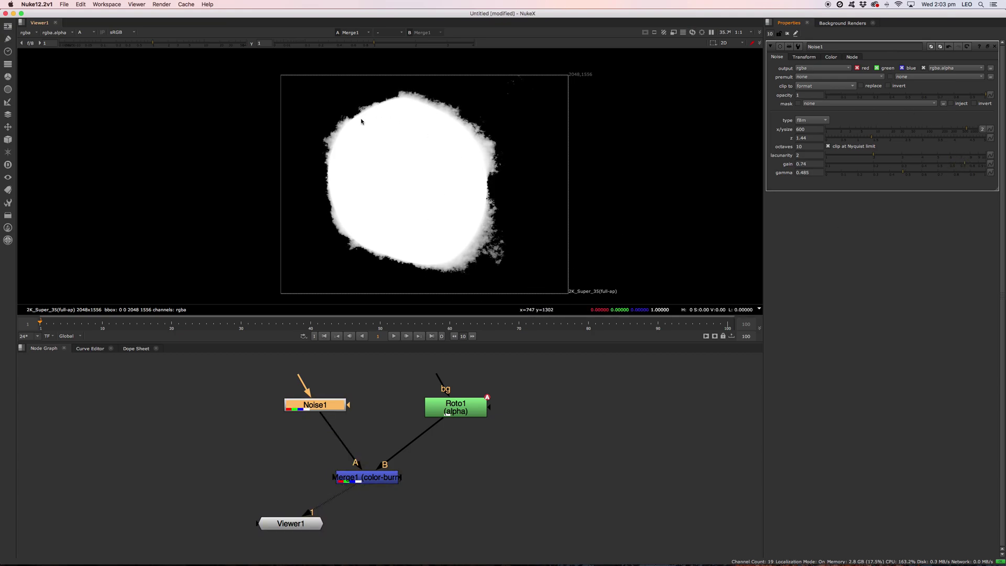